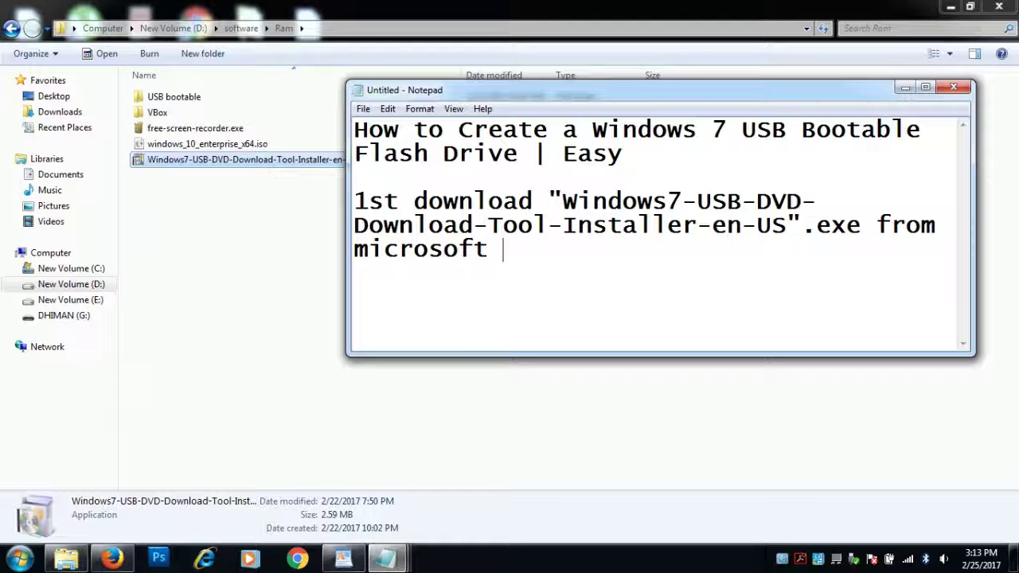
Finish the download line with "site" and add a separate paragraph "ye link video ke Description mai mil jayega apko."
type("ite")
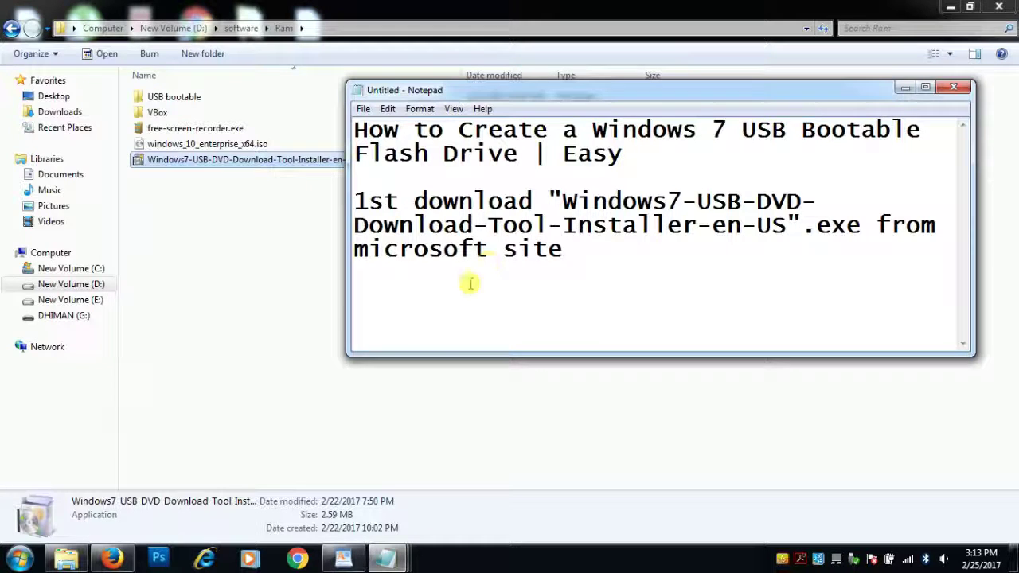
key("Return")
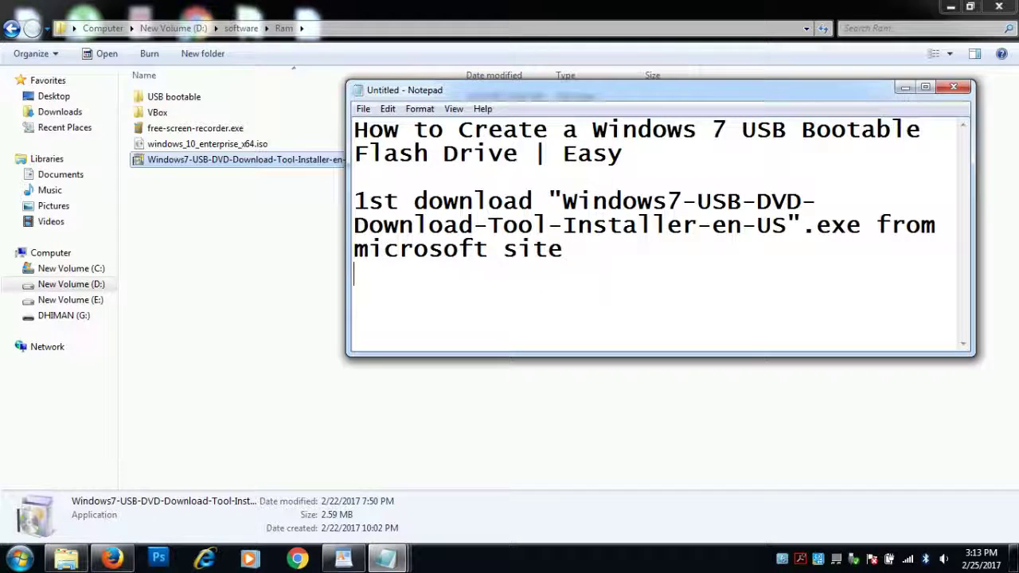
key("Return")
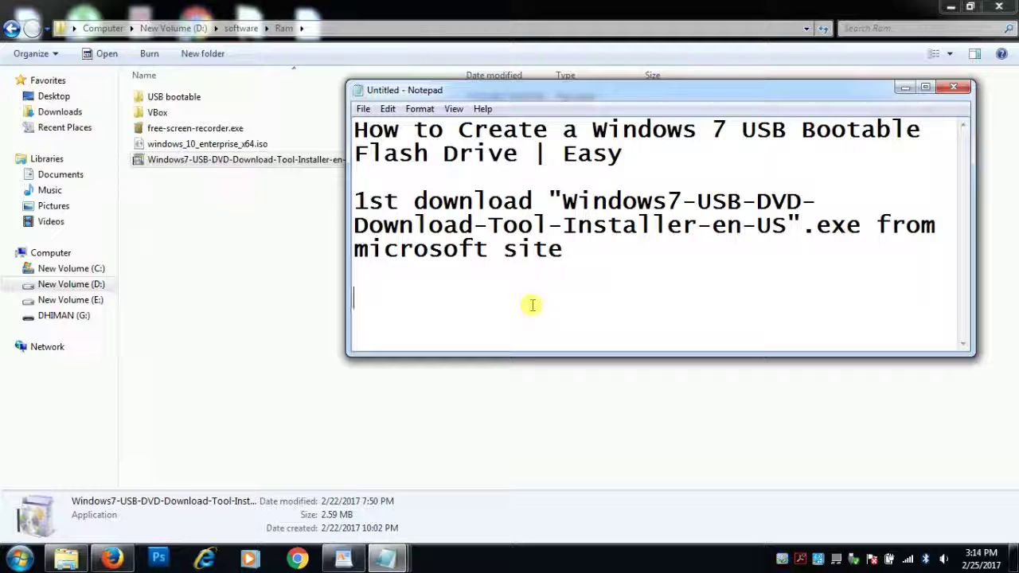
key("Return")
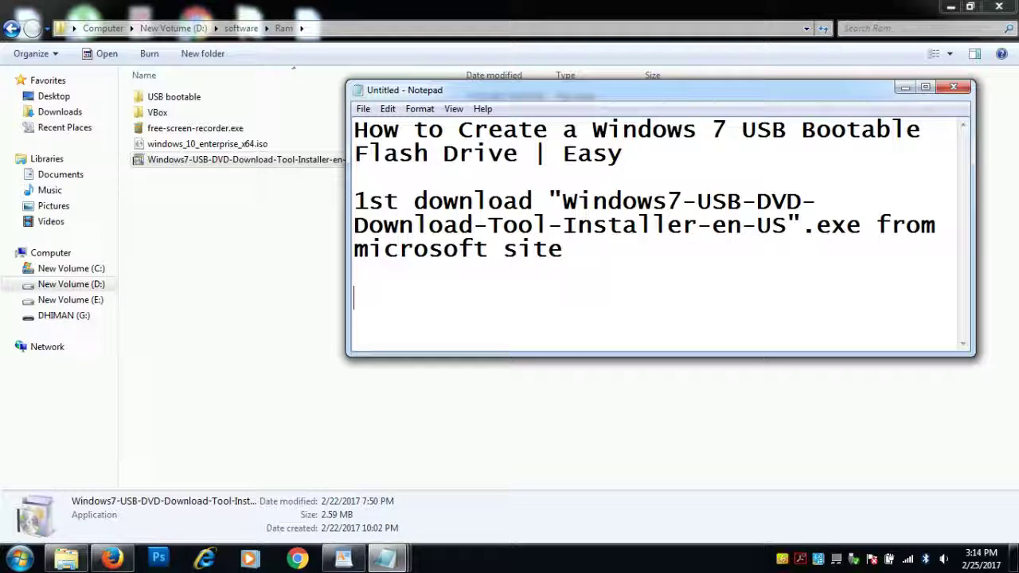
type("ye link video ke Description mai mil jayega")
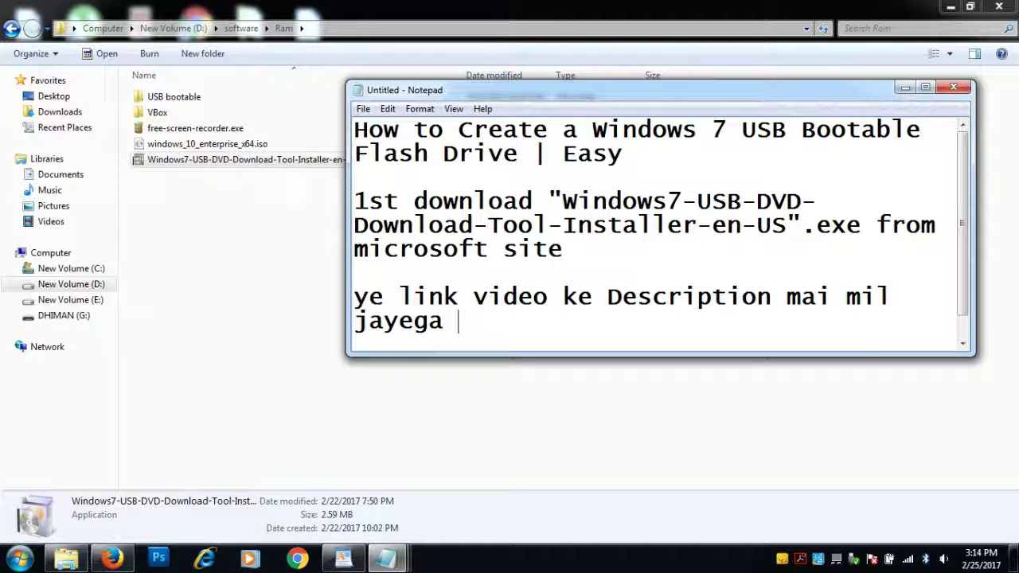
type("apko.")
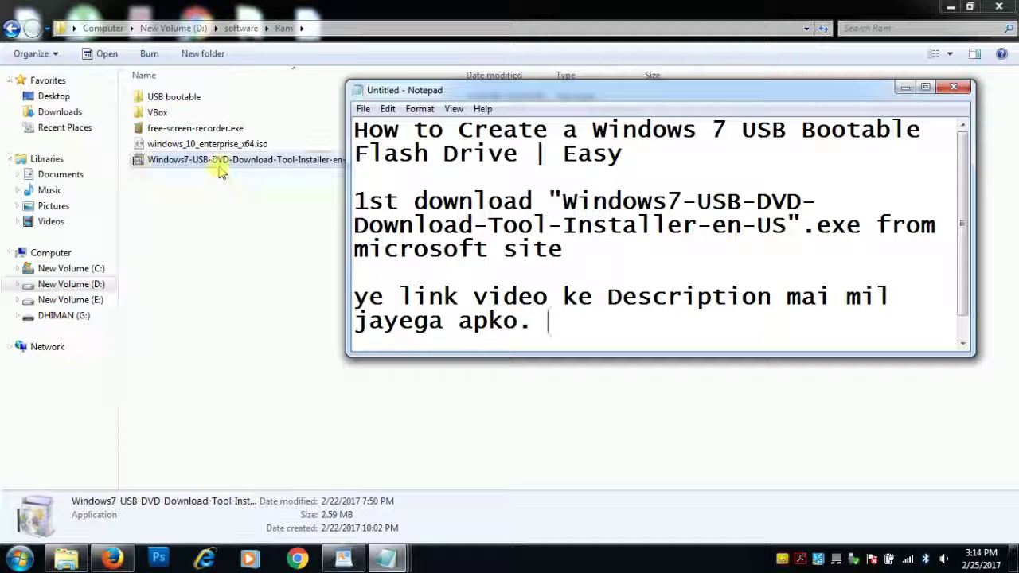
Add a new paragraph to the notes reading "Now double click on Windows 7 USB installer."
key("Return")
key("Return")
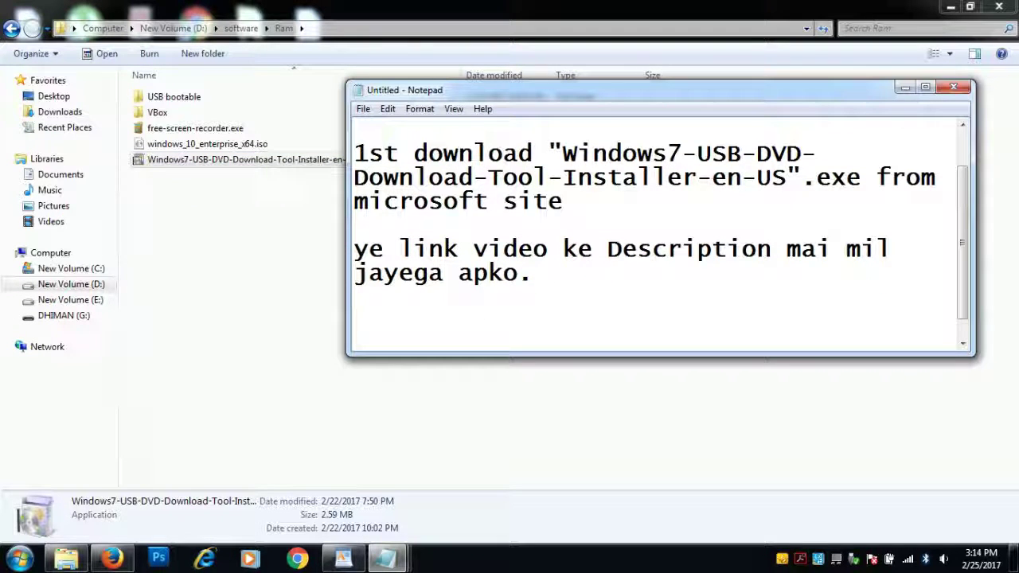
type("Now ")
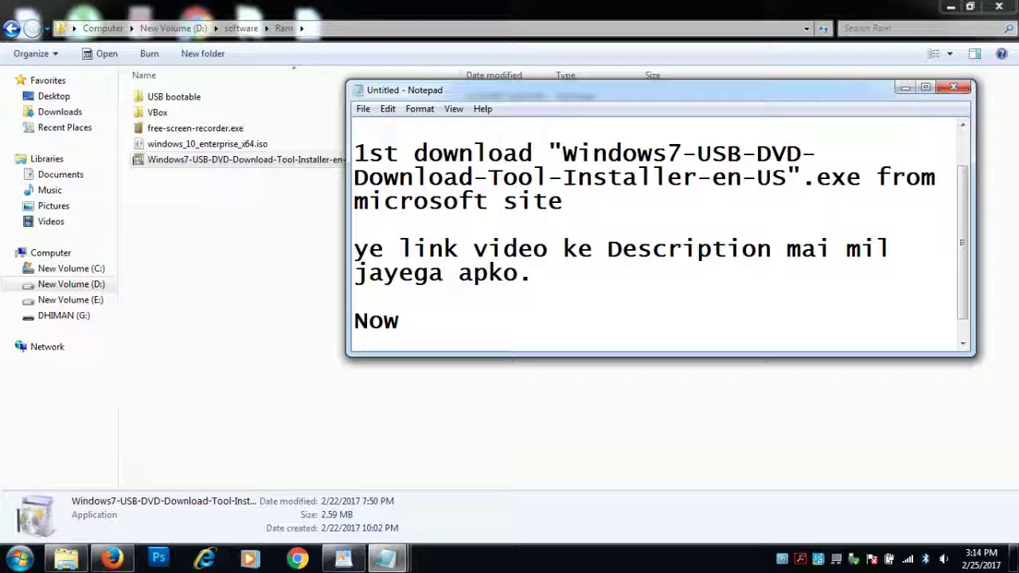
type("cli")
key("BackSpace")
key("BackSpace")
key("BackSpace")
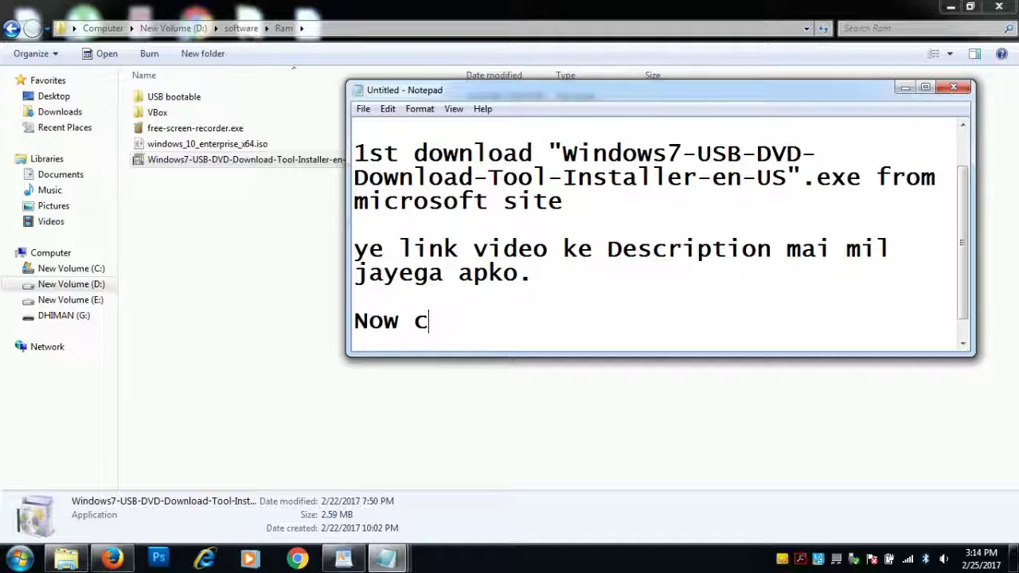
type("dou")
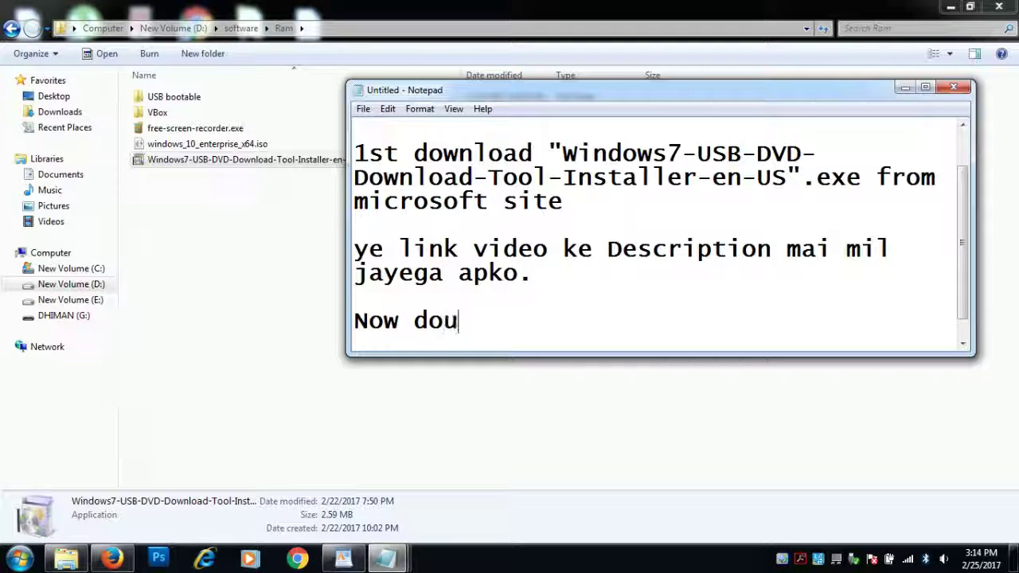
type("ble click on ")
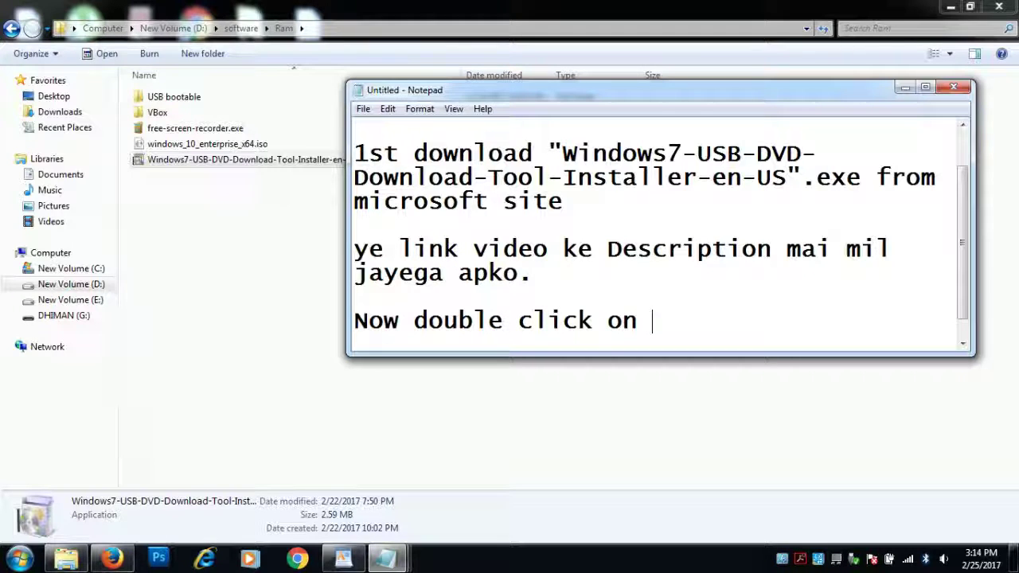
type("Windows ")
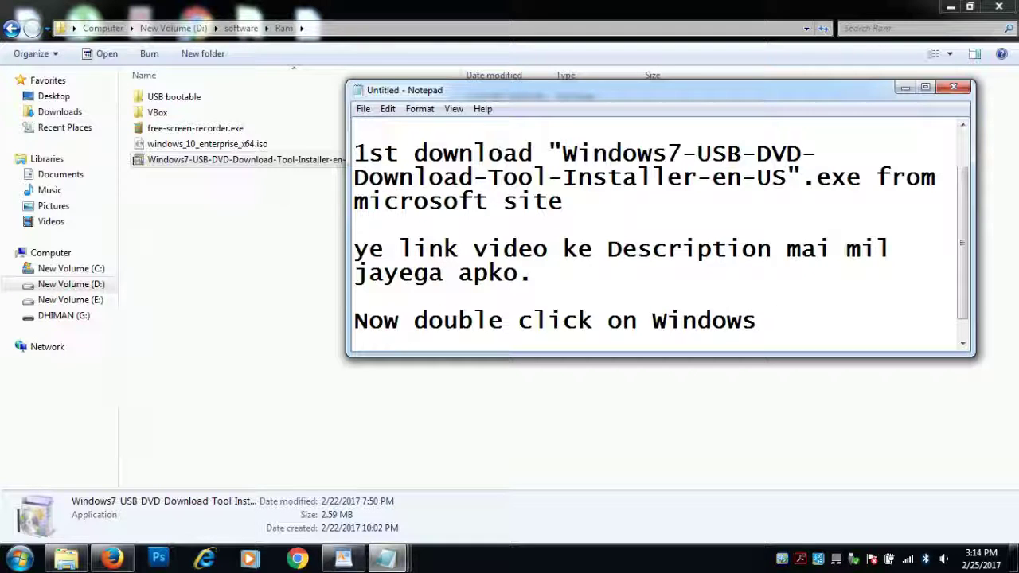
type("7 USB")
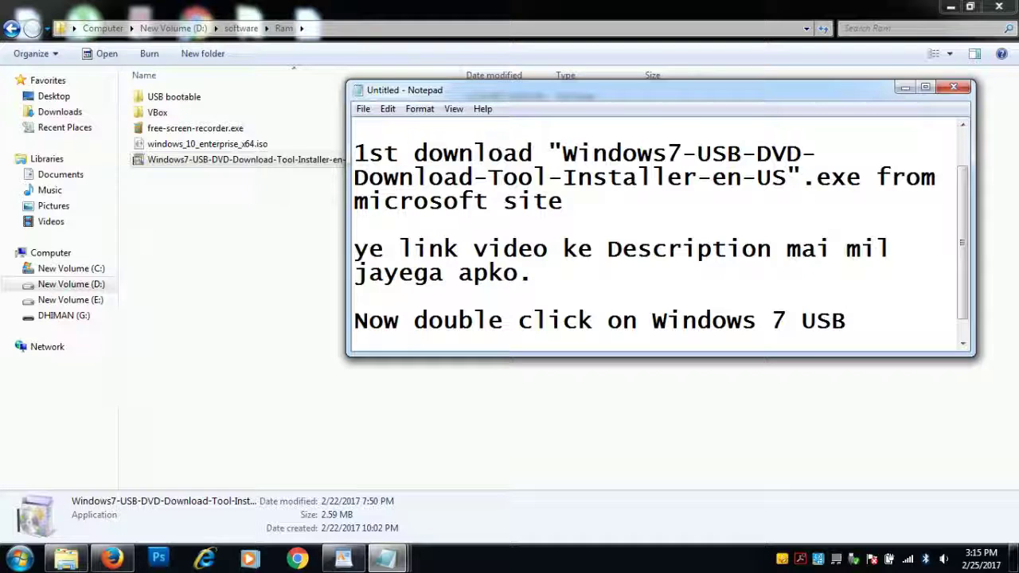
type(" installe")
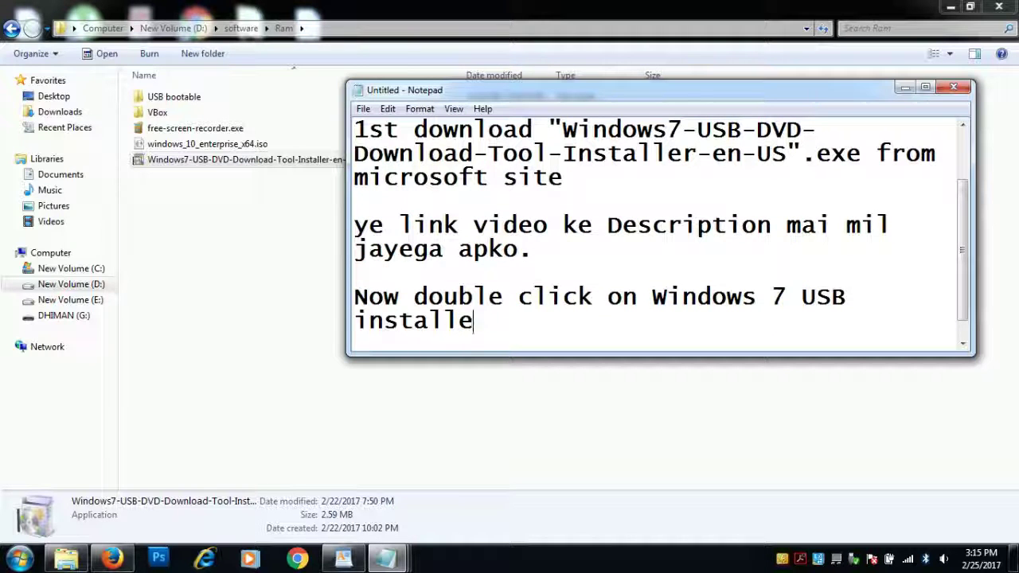
type("dr.")
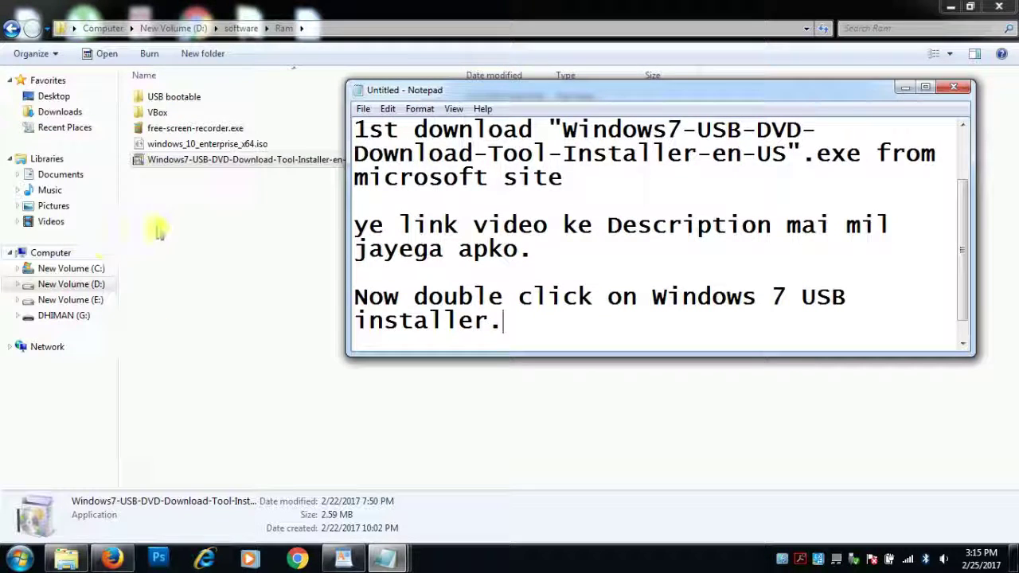
Launch Windows7-USB-DVD-Download-Tool-Installer-en-US.exe from the Ram folder and bring its setup wizard into view
left_click(176, 195)
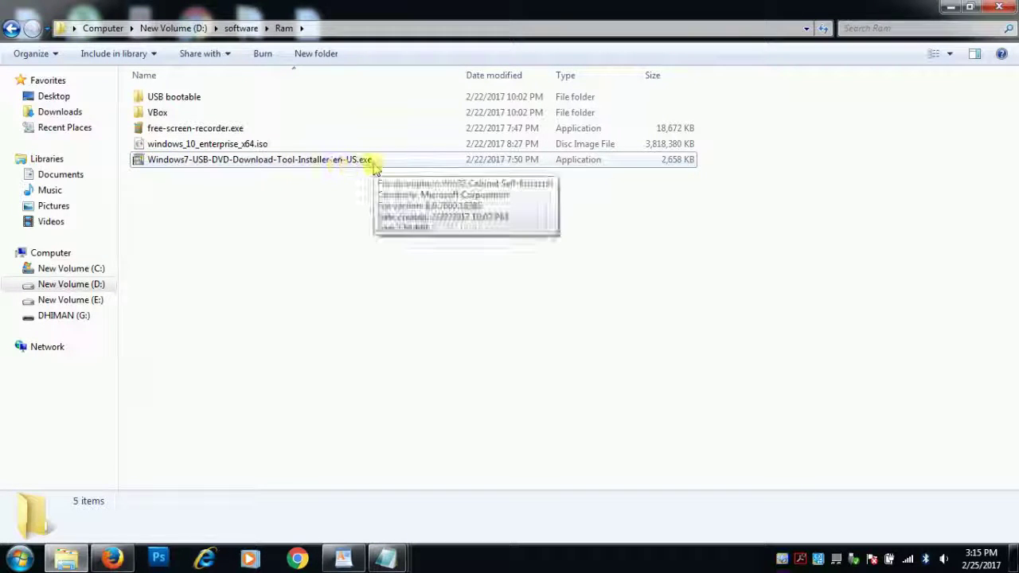
double_click(250, 160)
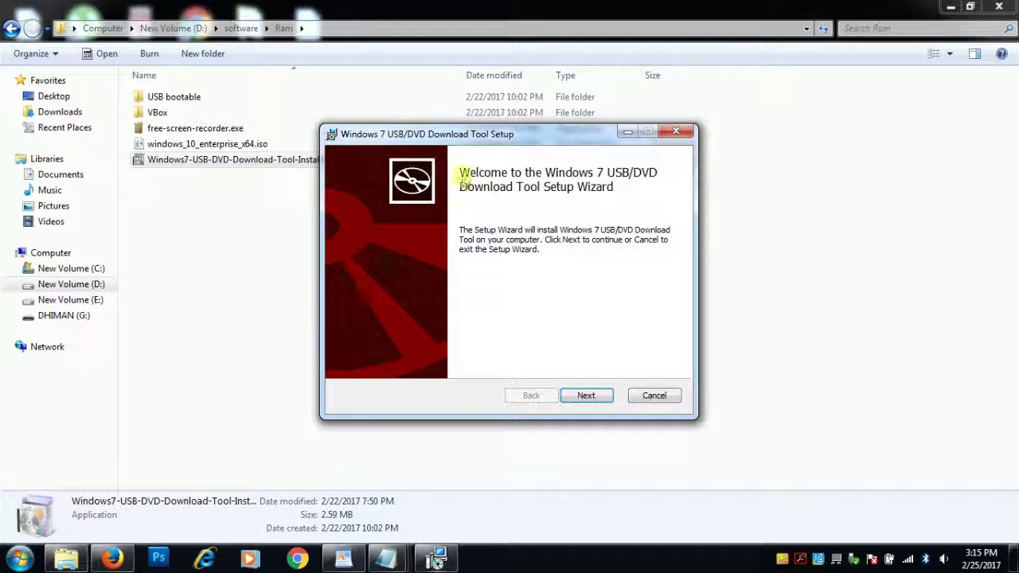
left_click_drag(473, 133, 314, 96)
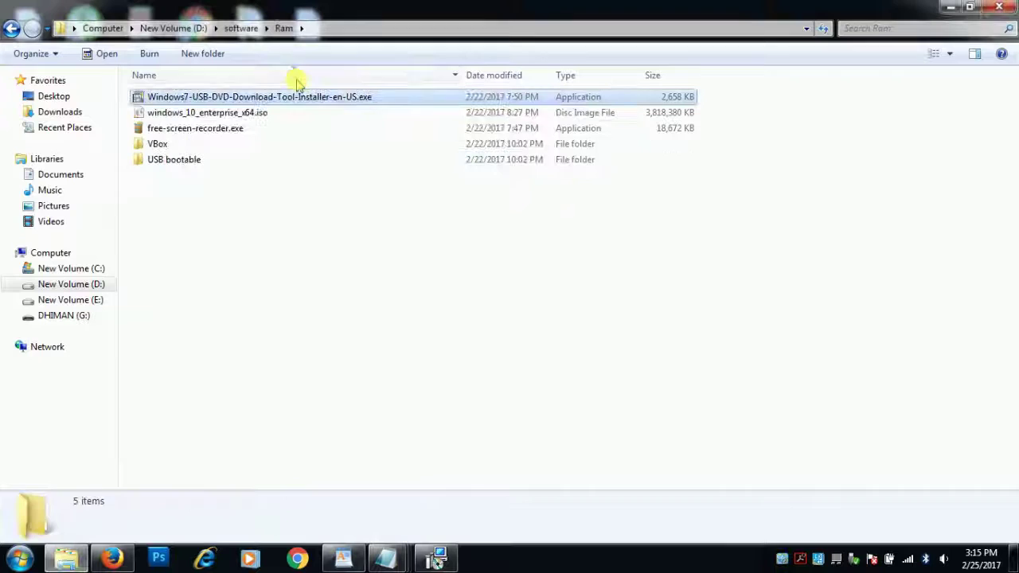
double_click(303, 96)
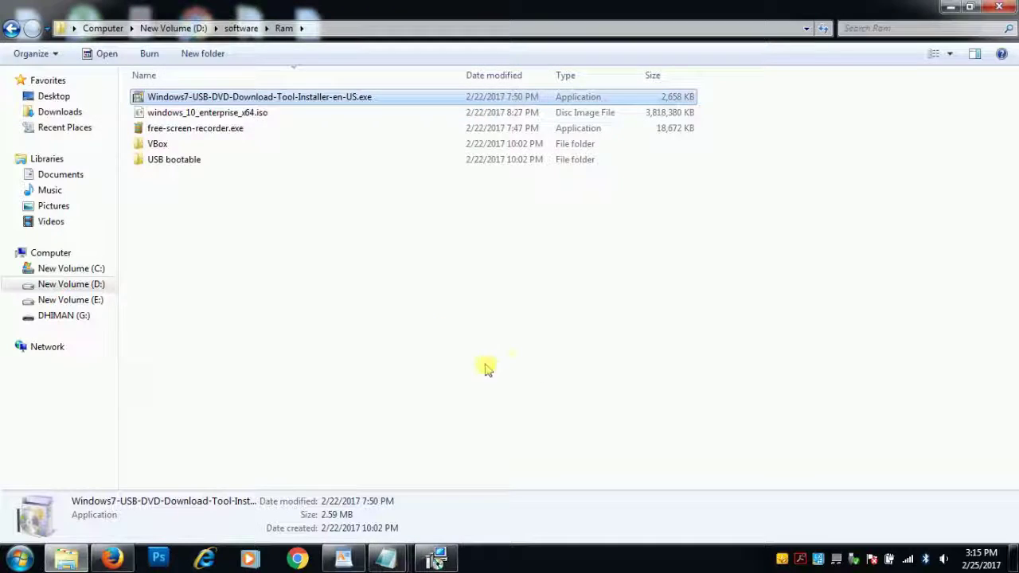
key("alt+Tab")
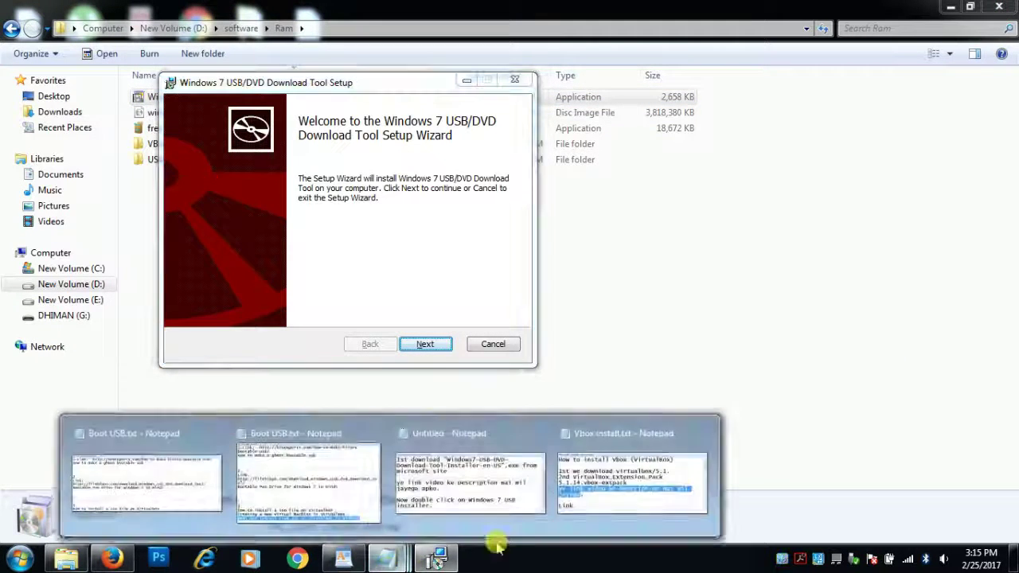
left_click(601, 486)
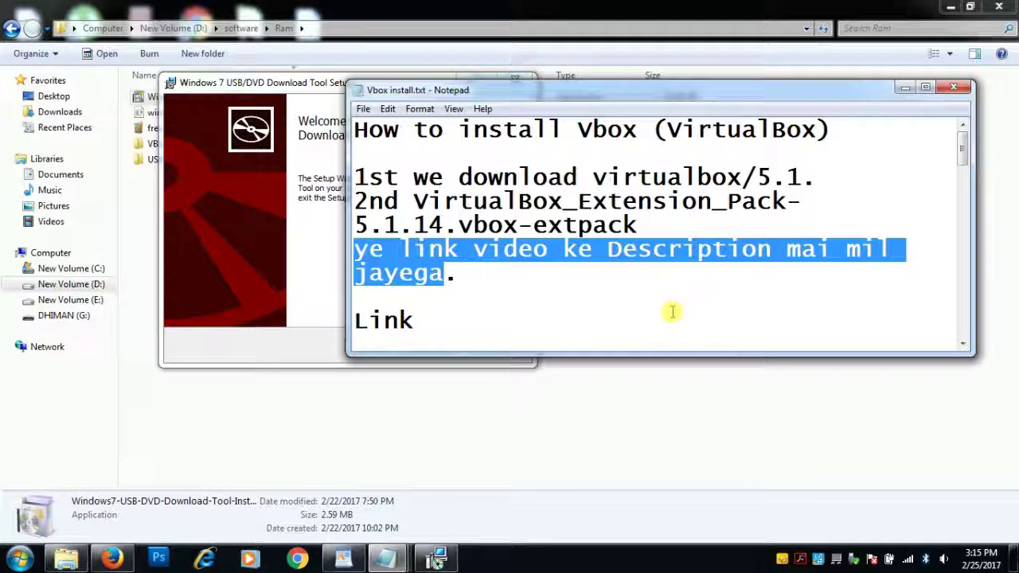
scroll(573, 319, "down", 2)
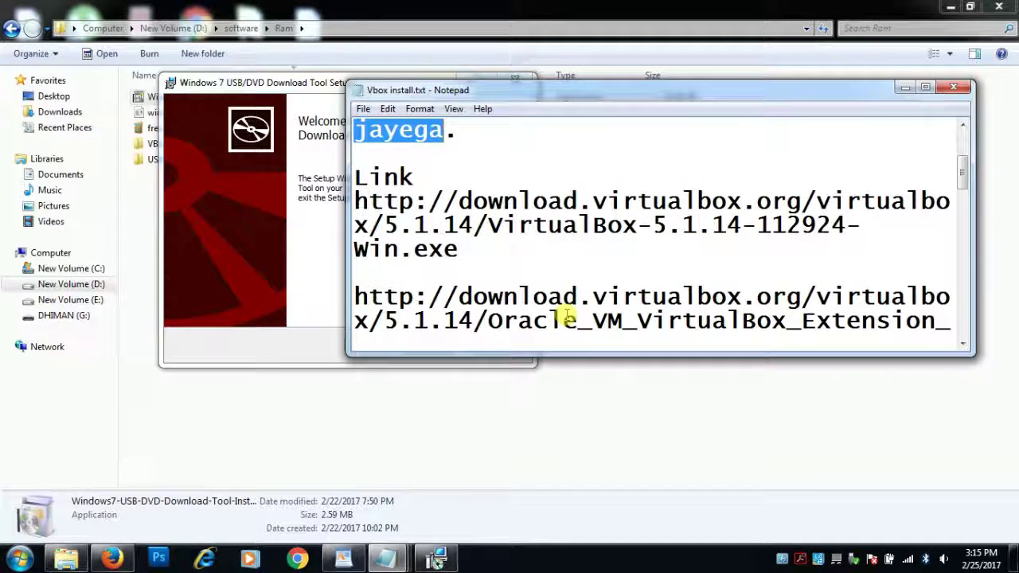
left_click(906, 88)
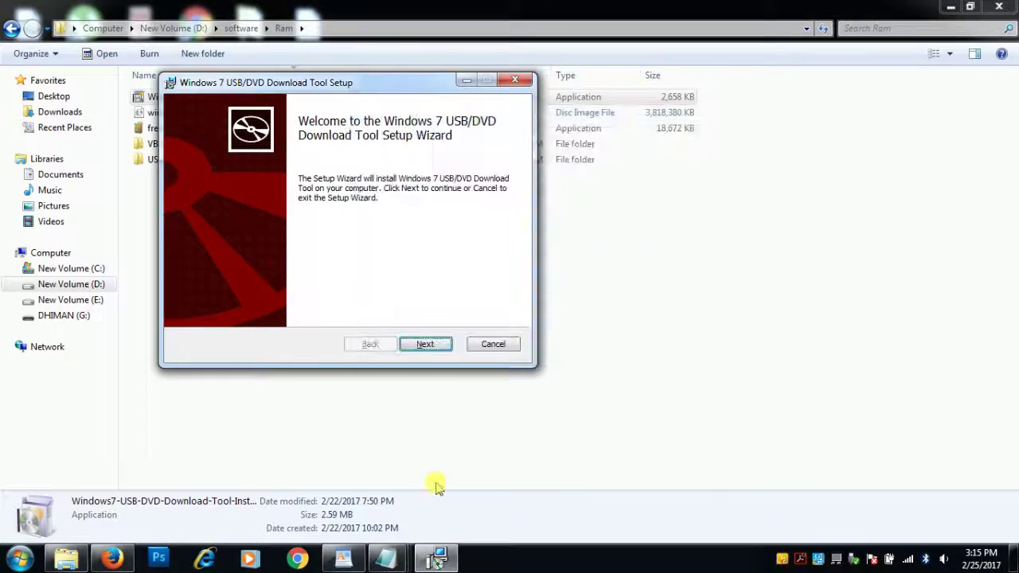
Return to the untitled Notepad notes, move them clear of the setup wizard and add the paragraph "Click on Next button"
mouse_move(389, 558)
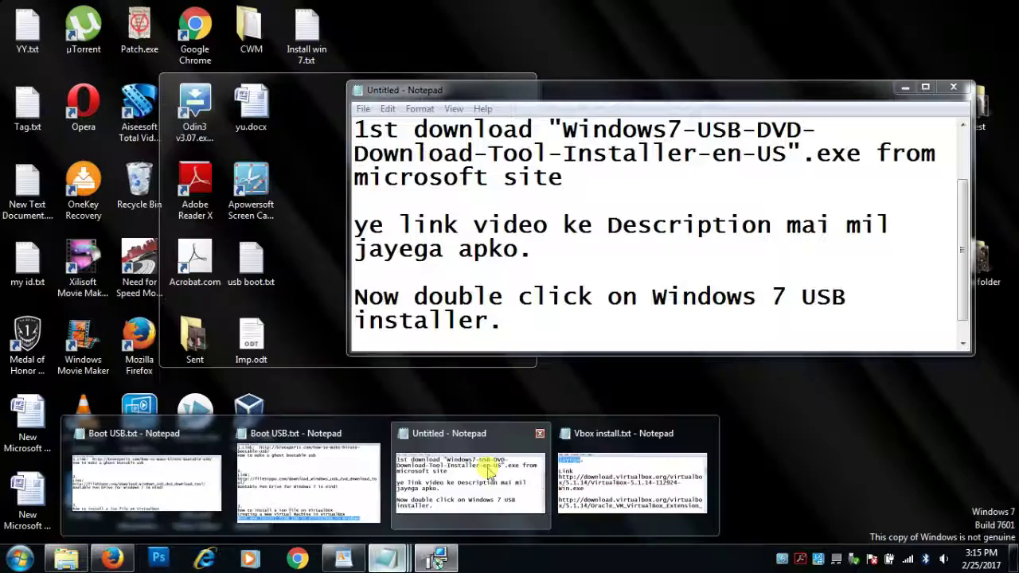
left_click(485, 470)
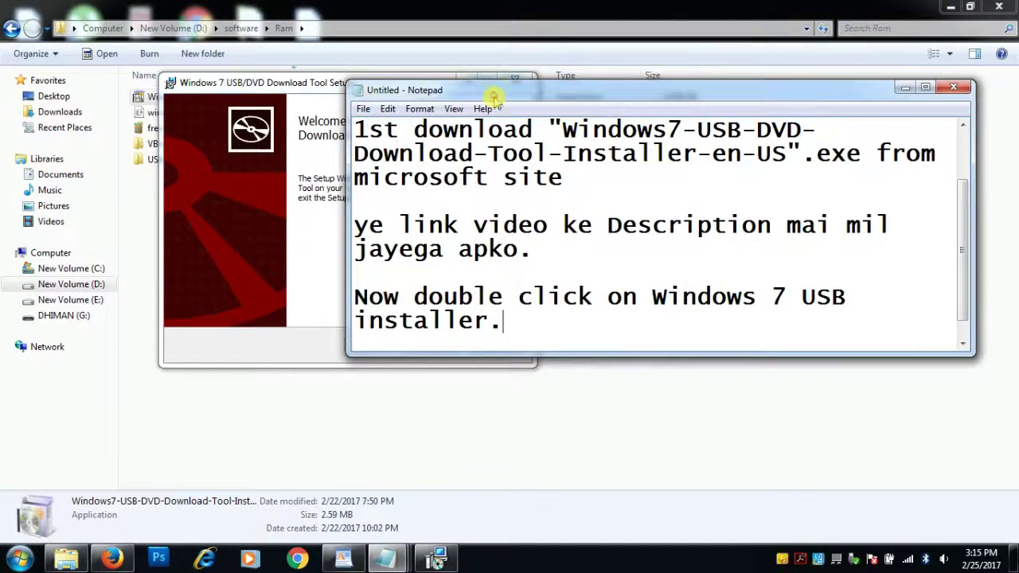
left_click_drag(507, 95, 714, 207)
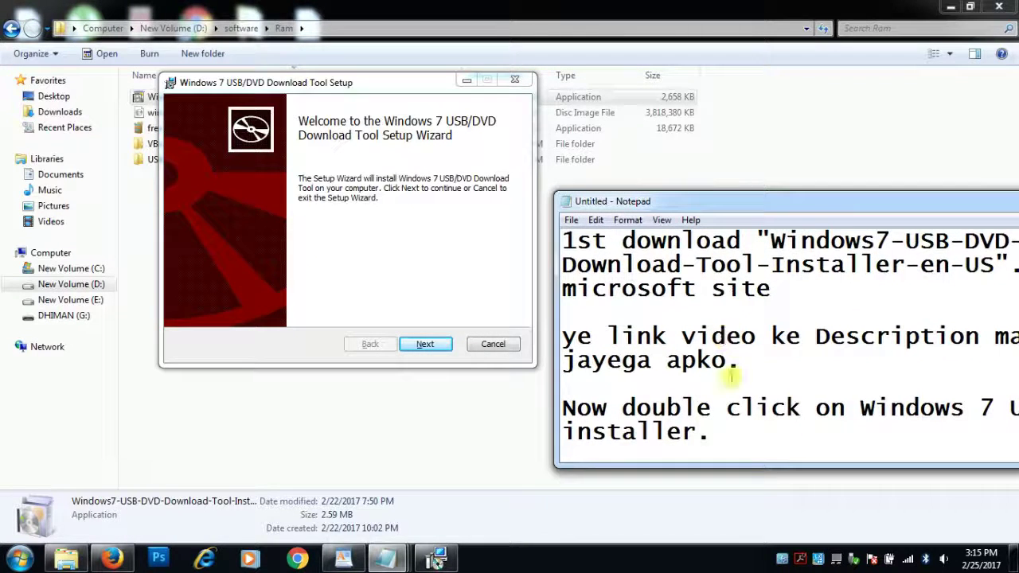
key("Return")
key("Return")
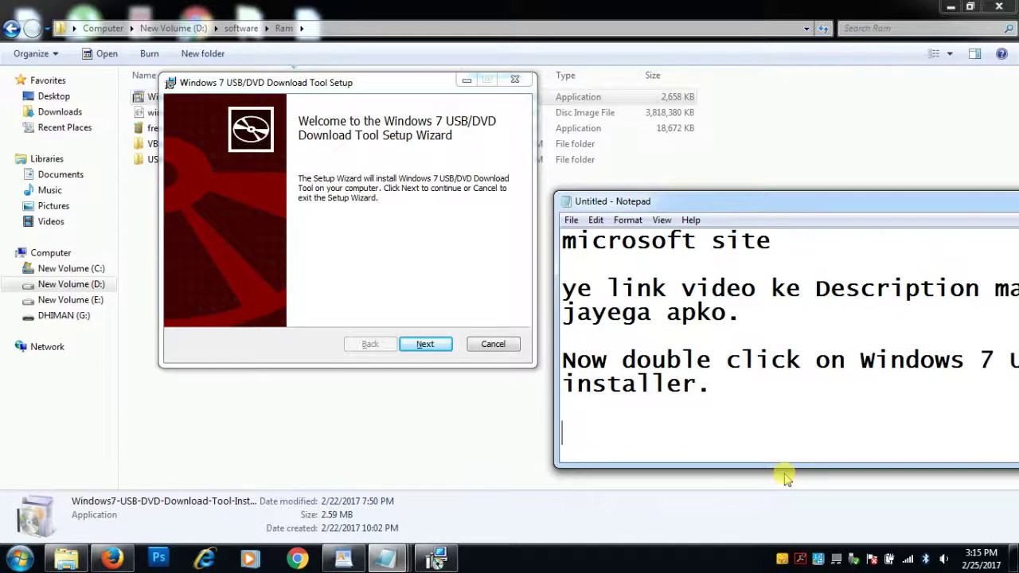
type("Click ")
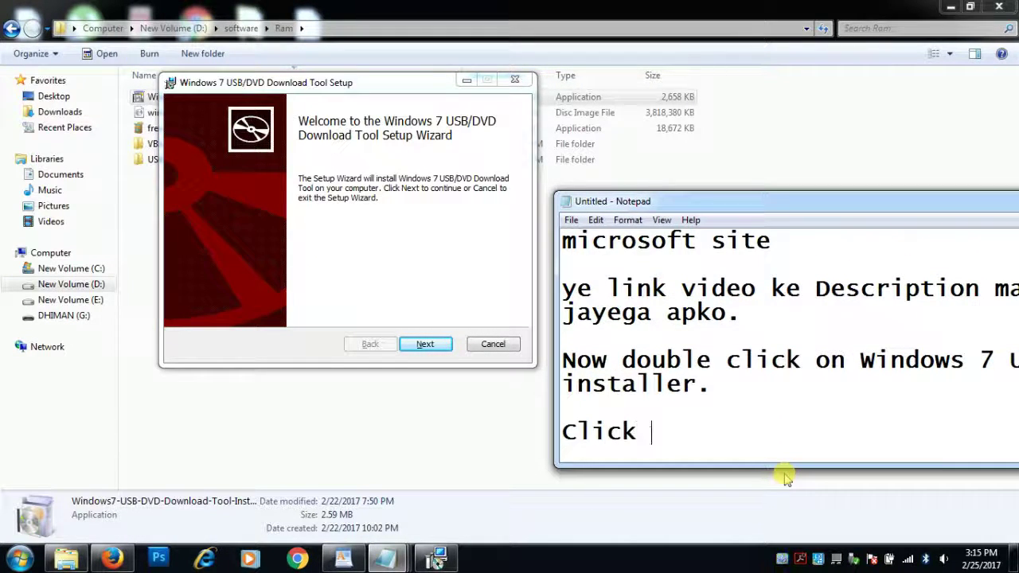
type("on Ne")
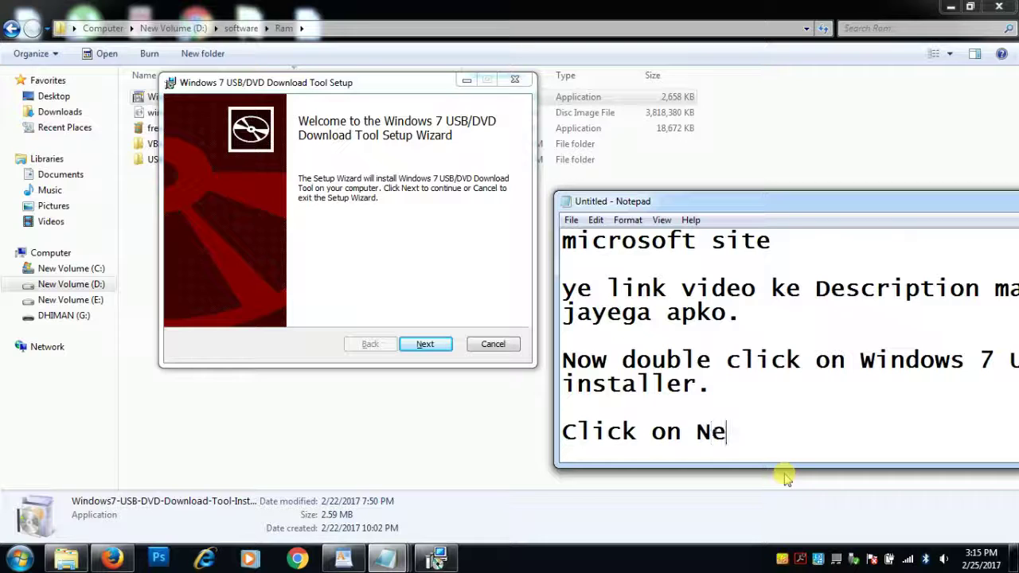
type("xt b")
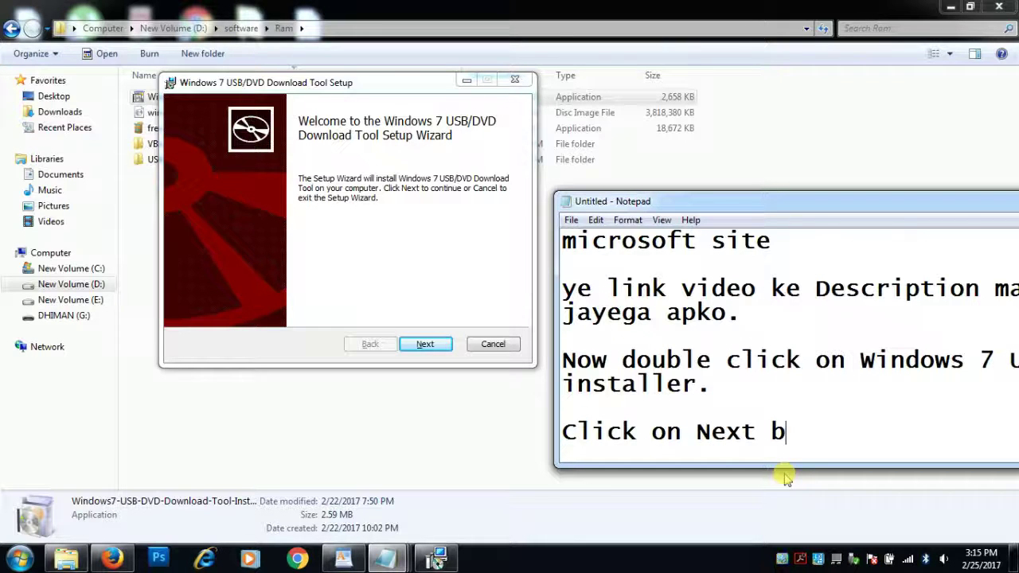
type("utton")
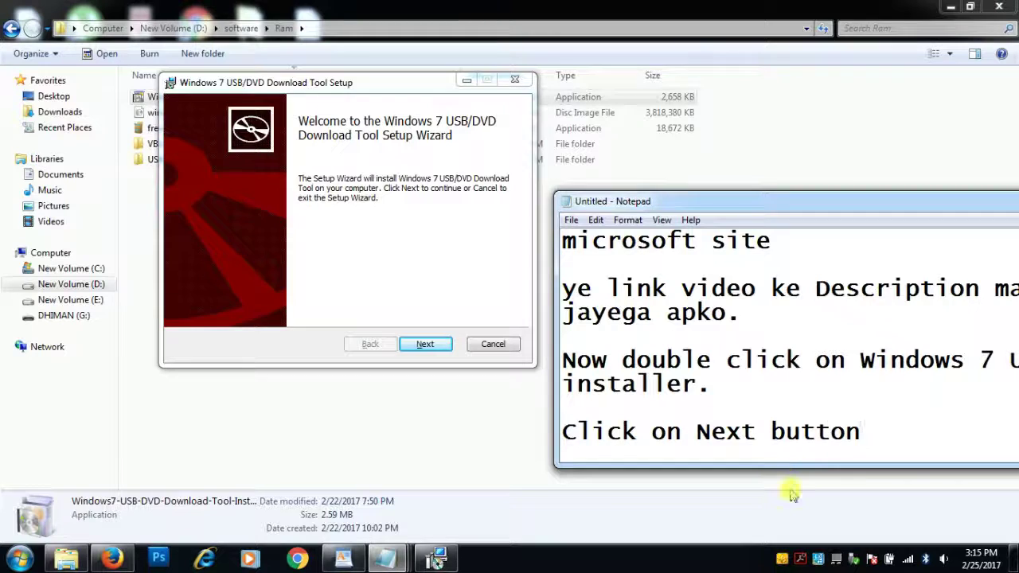
Advance the Windows 7 USB/DVD Download Tool setup wizard to its ready-to-install page
left_click(454, 283)
left_click(426, 348)
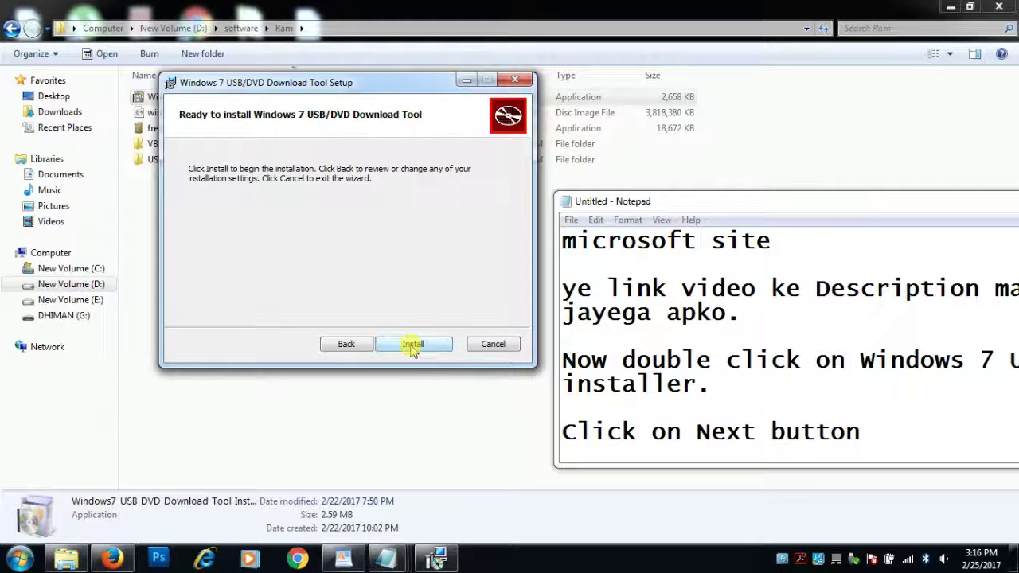
Add the line "Install now" below "Click on Next button" in the notes and start the tool's installation
left_click(870, 433)
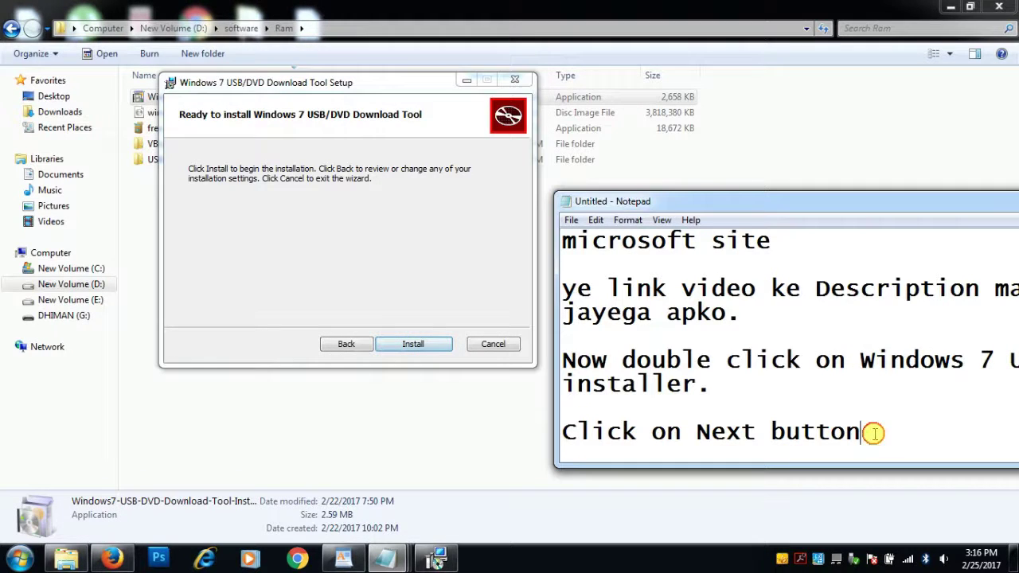
key("Return")
type("In")
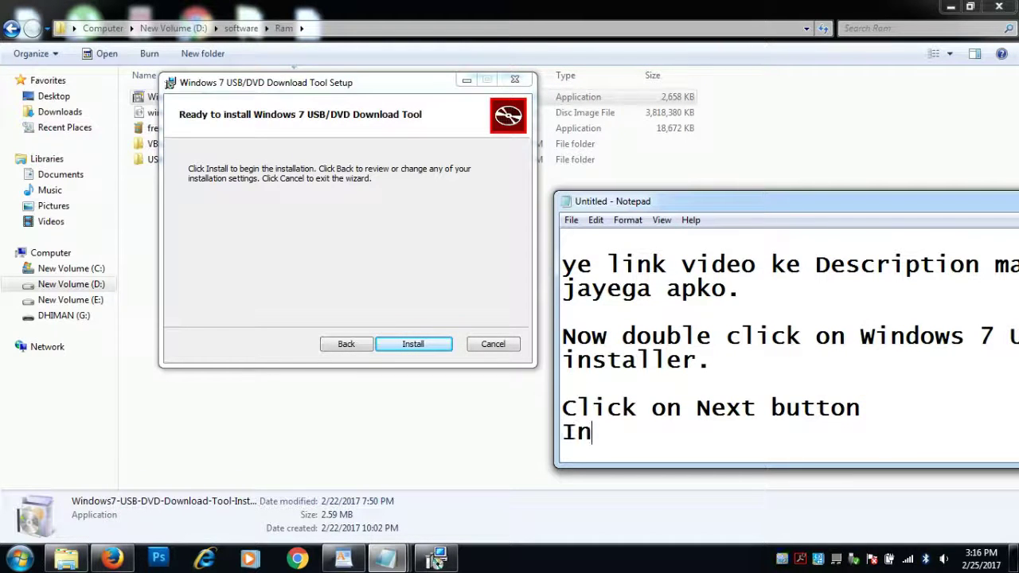
type("stall n")
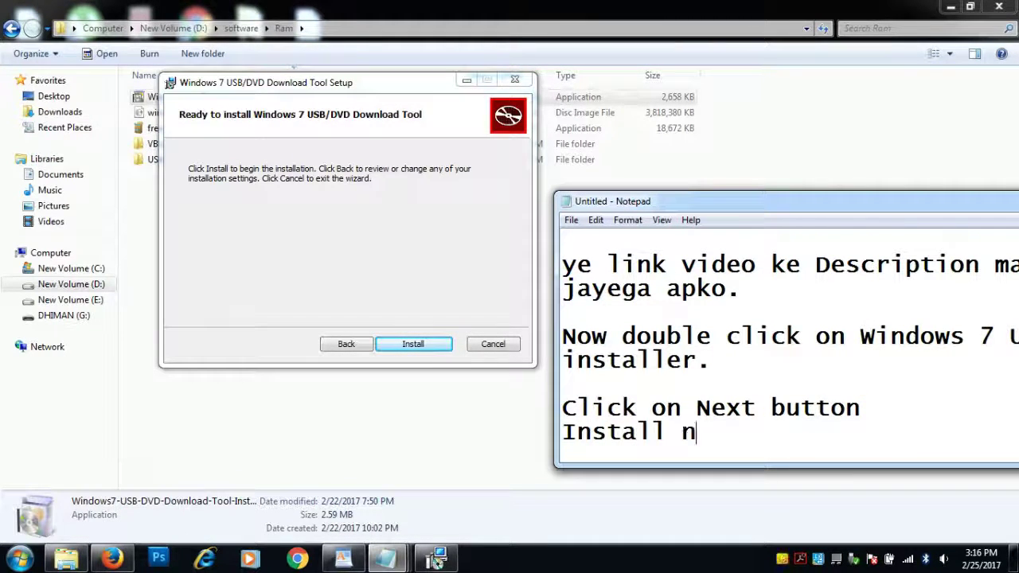
type("ow")
left_click(420, 347)
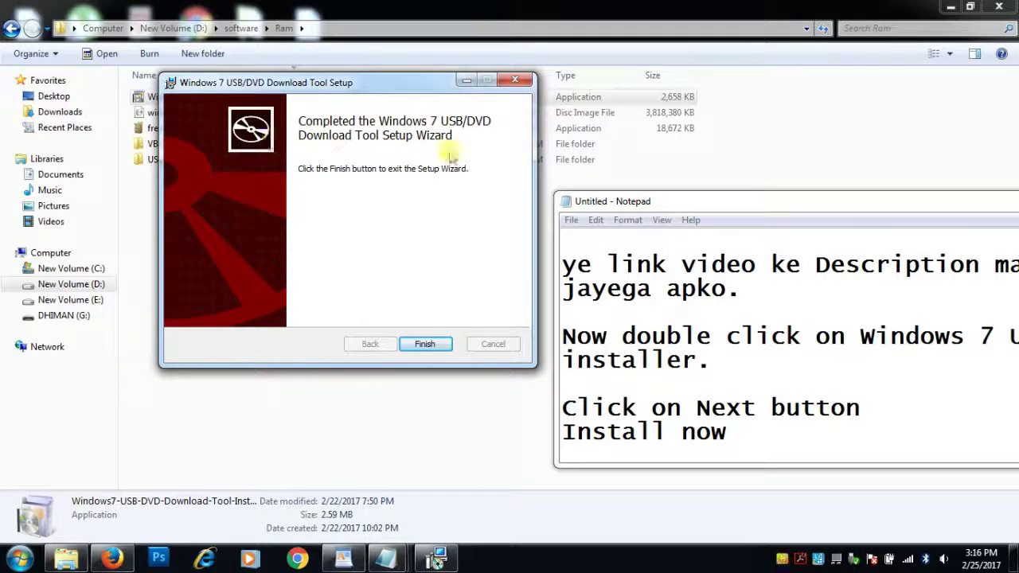
Add the line "Click Finish button." and a blank line to the notes, and finish the completed setup wizard
left_click(751, 430)
key("Return")
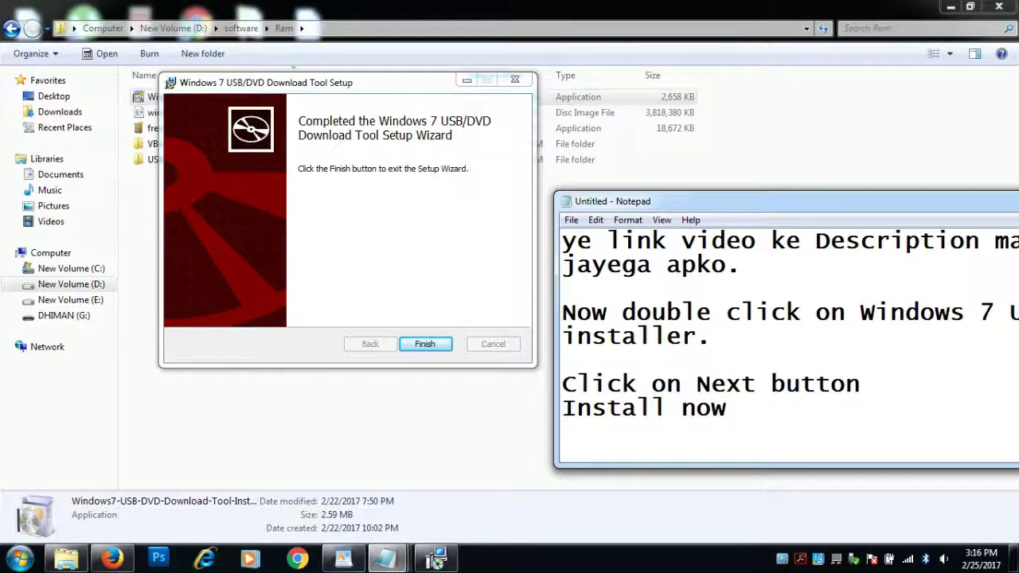
type("Click")
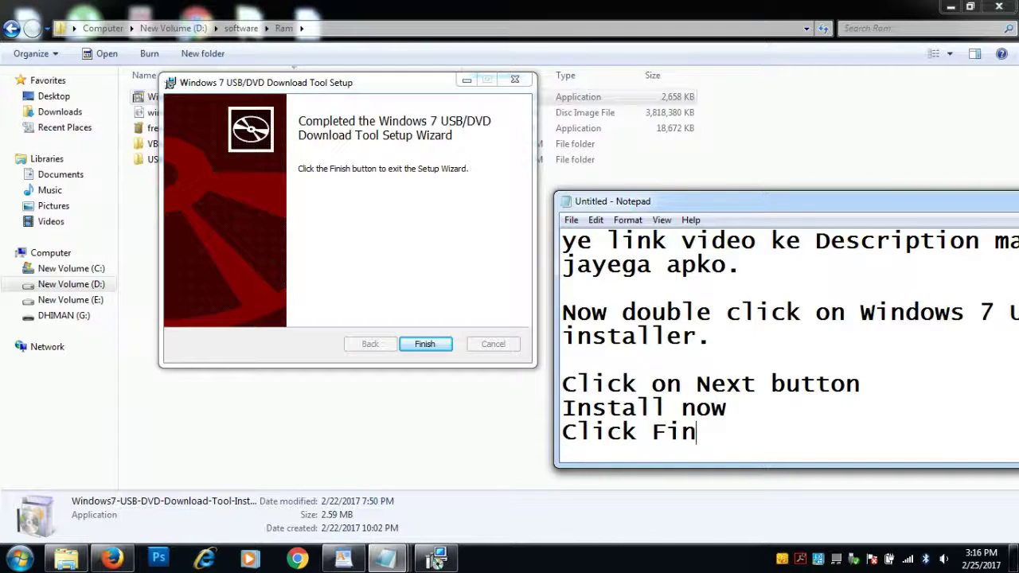
type("Finish button.")
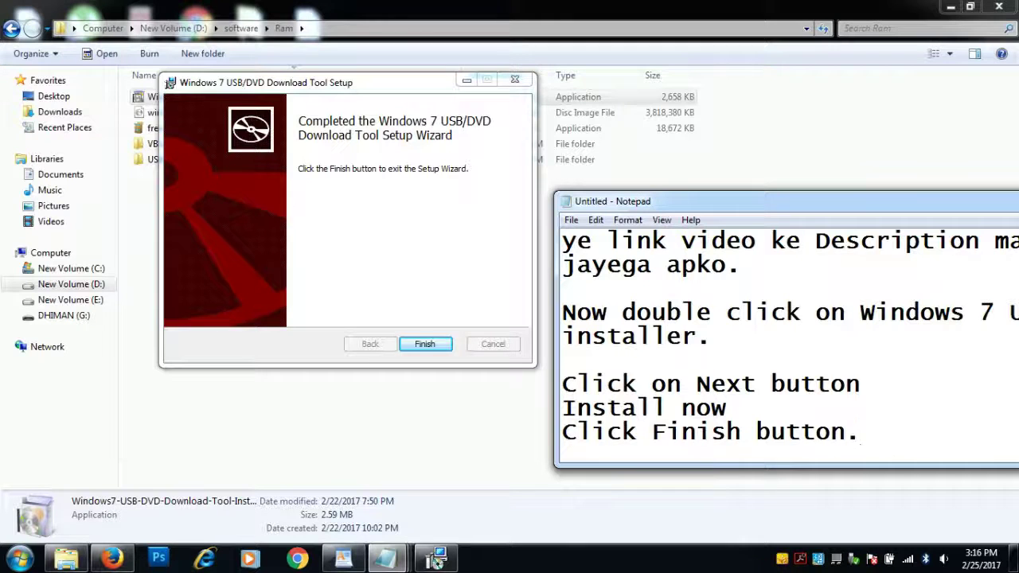
key("Return")
key("Return")
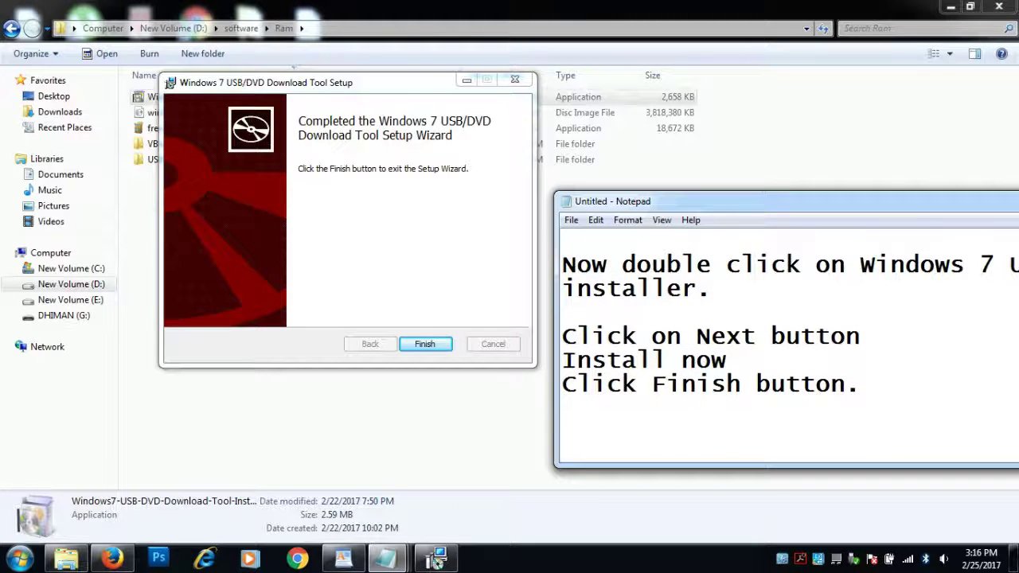
left_click(407, 344)
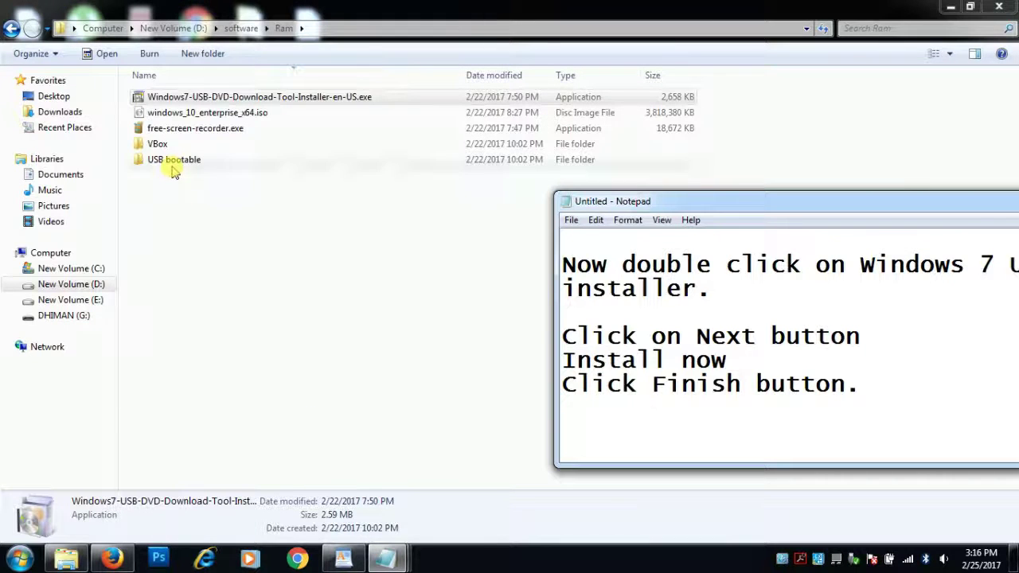
left_click(657, 424)
right_click(172, 160)
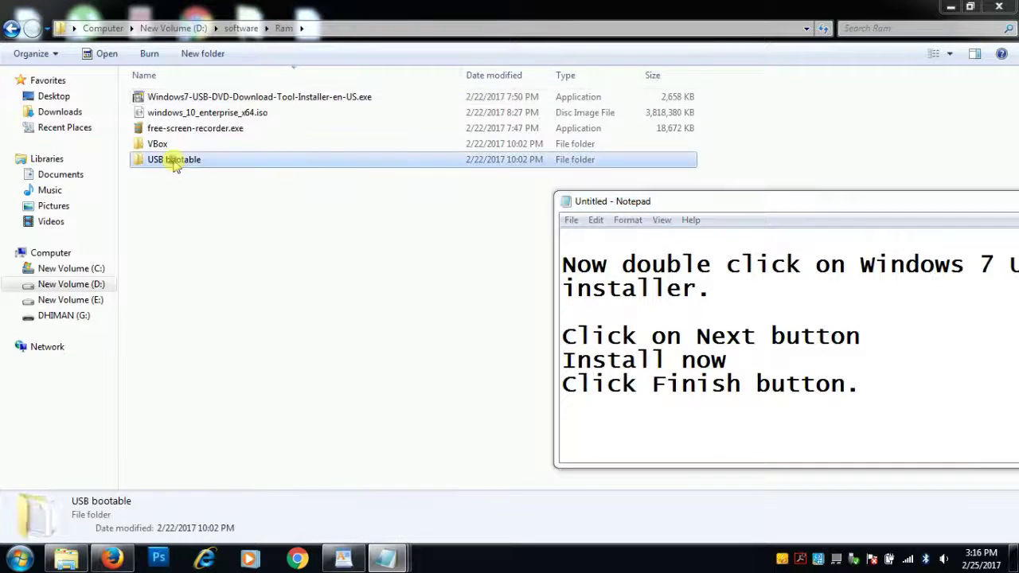
mouse_move(348, 381)
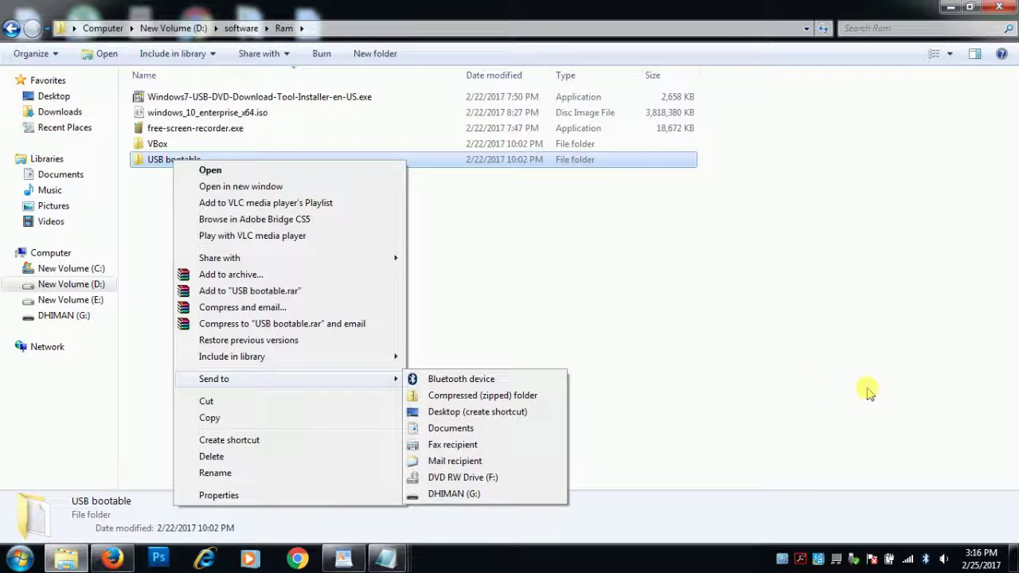
key("alt+Tab")
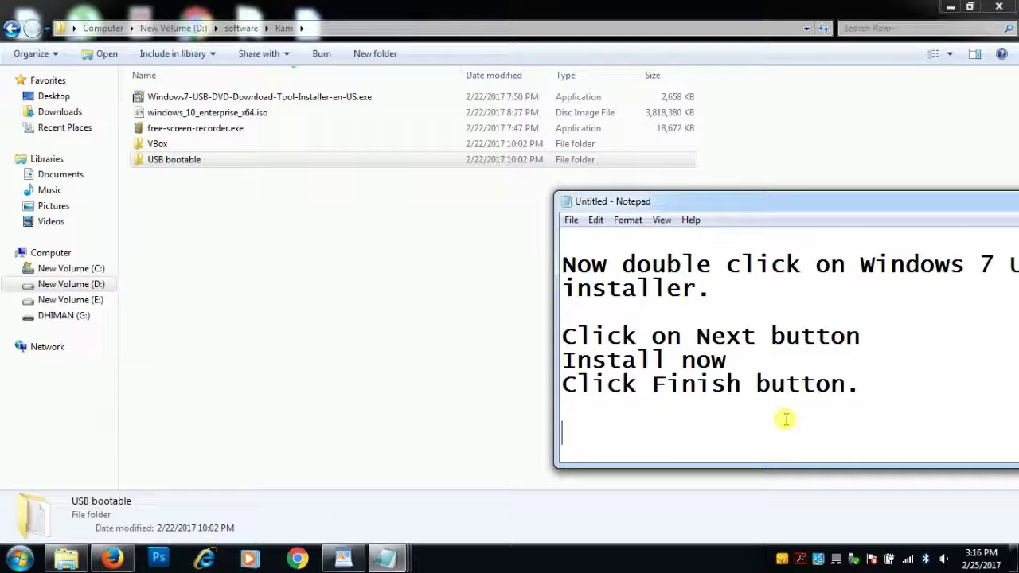
Start a new paragraph at the end of the notes with the text "short link apke des"
type("Ye")
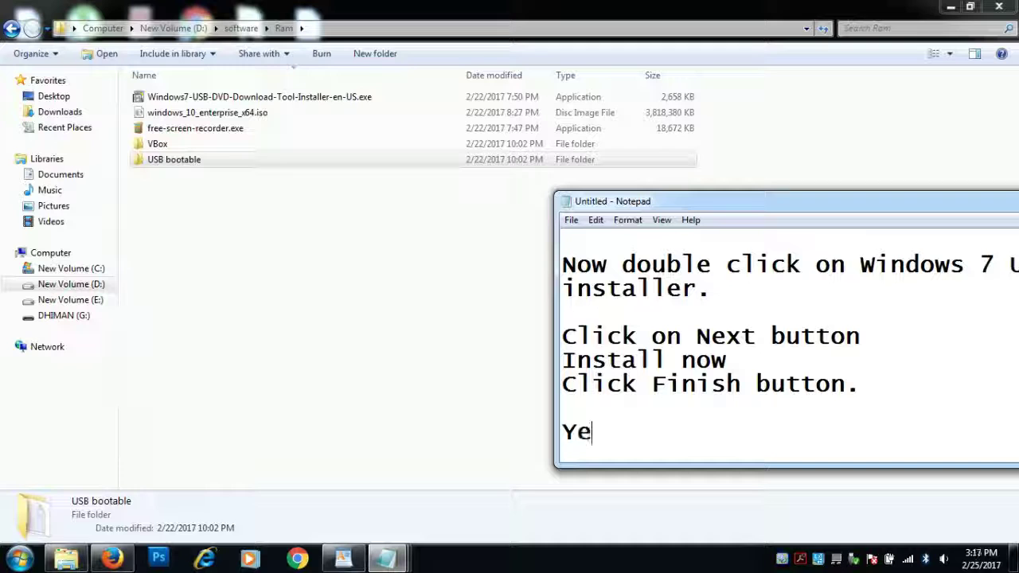
key("BackSpace")
key("BackSpace")
type("sho")
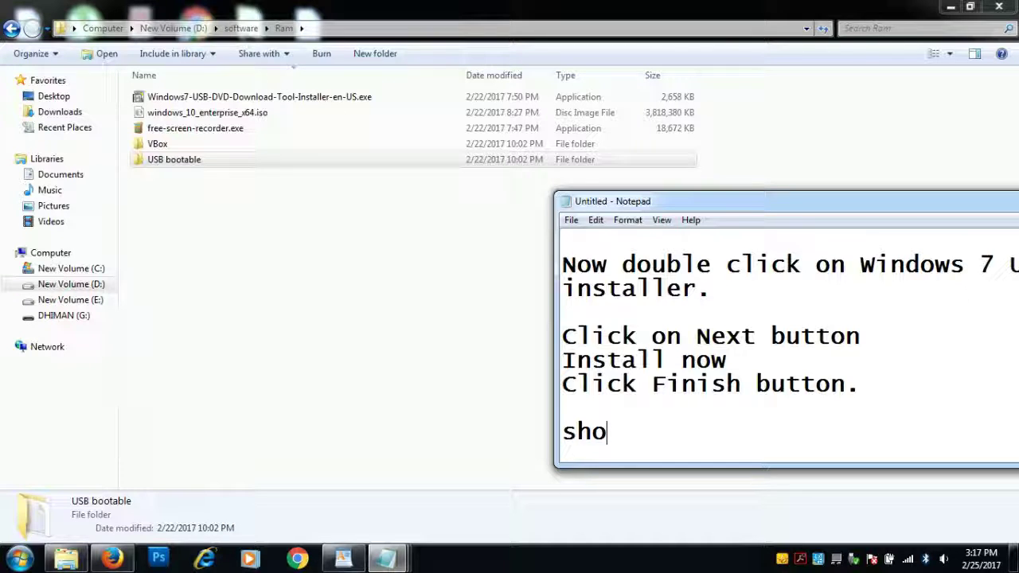
type("rt ")
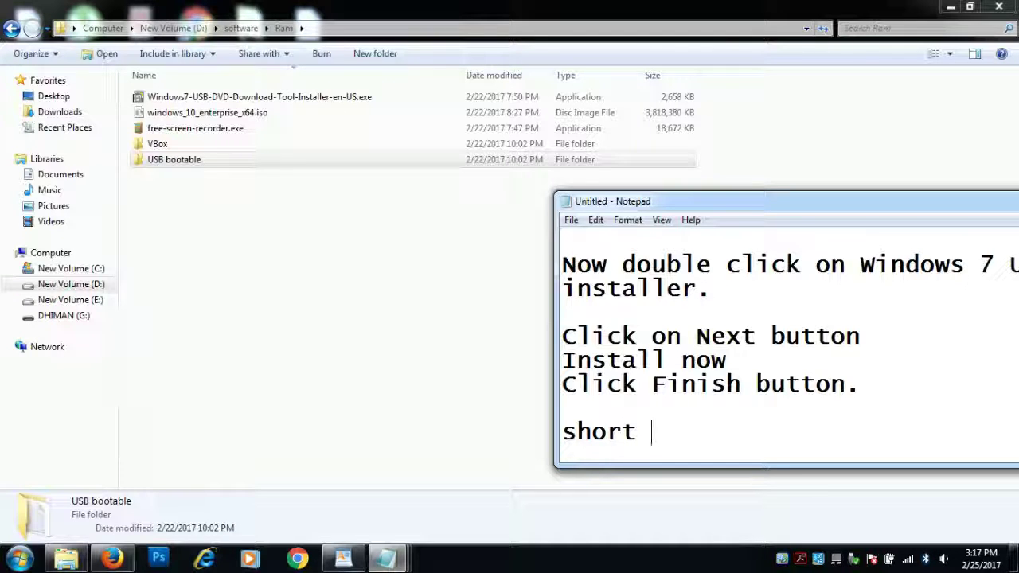
type("lick")
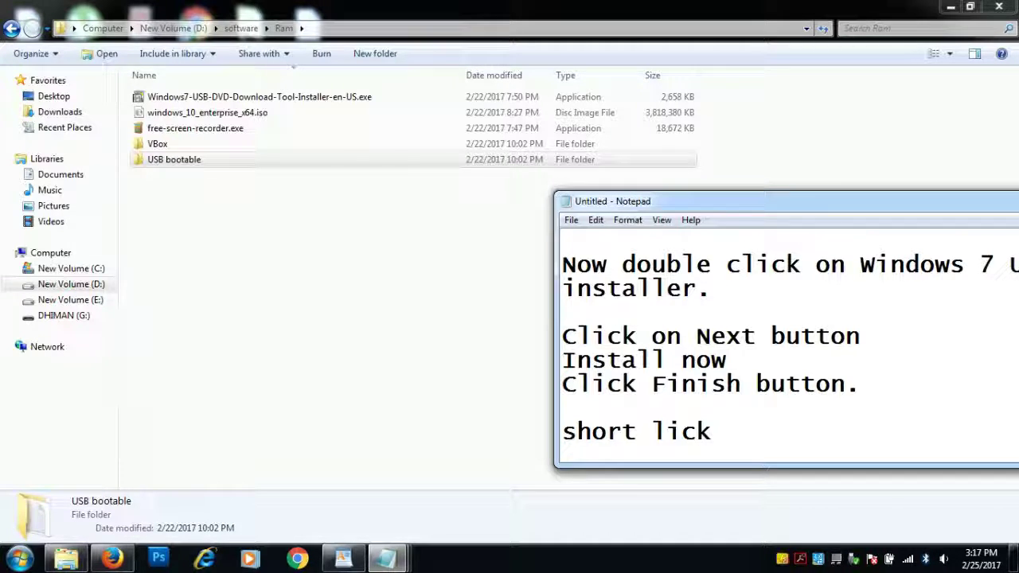
key("BackSpace")
key("BackSpace")
key("BackSpace")
type("nk apke ")
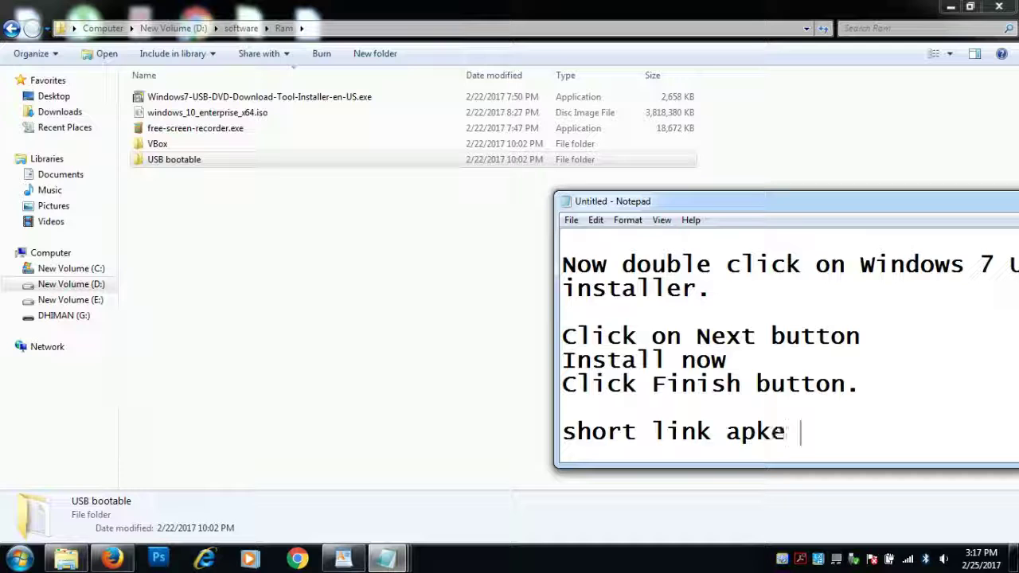
type("des")
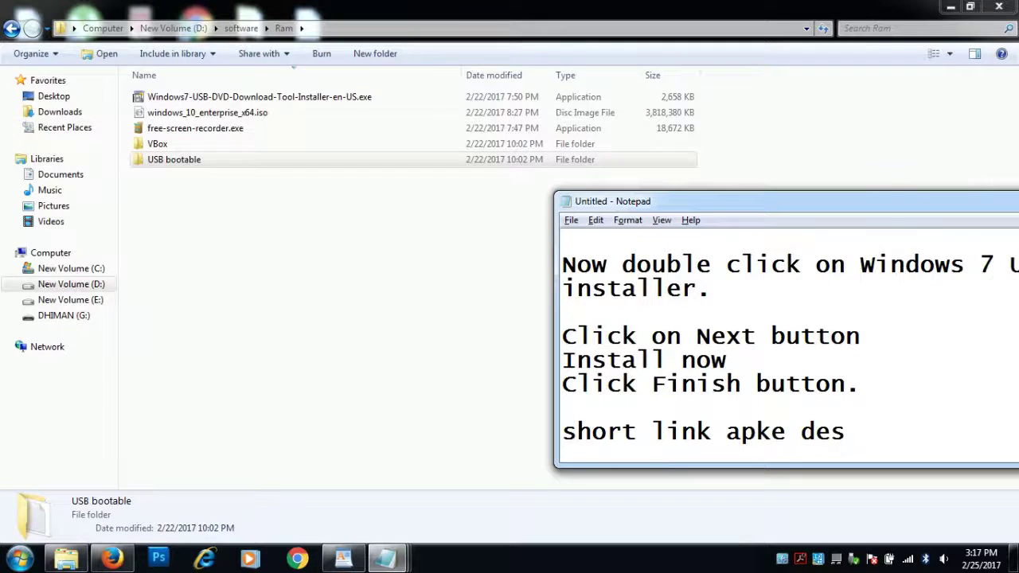
left_click(786, 422)
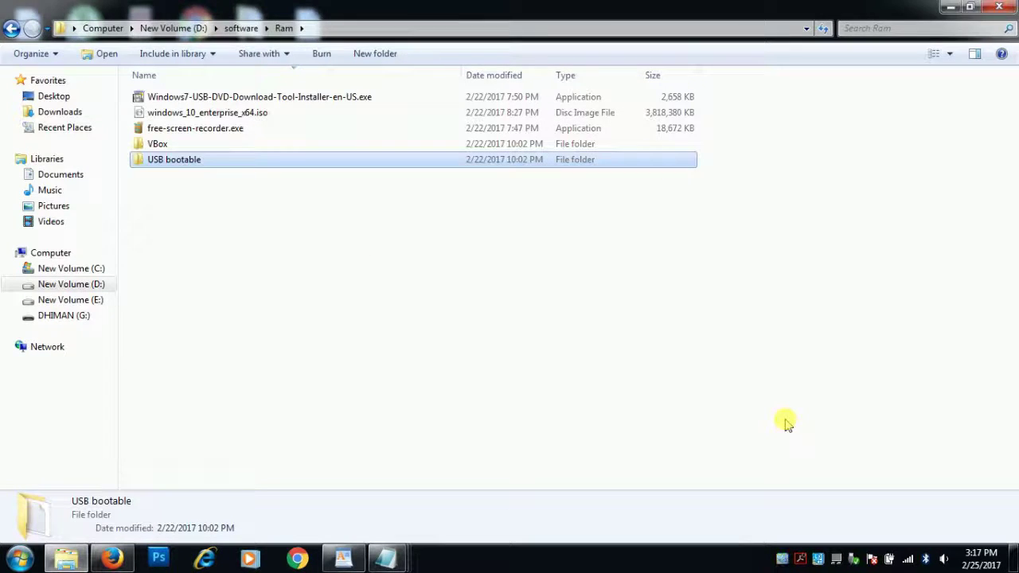
right_click(176, 162)
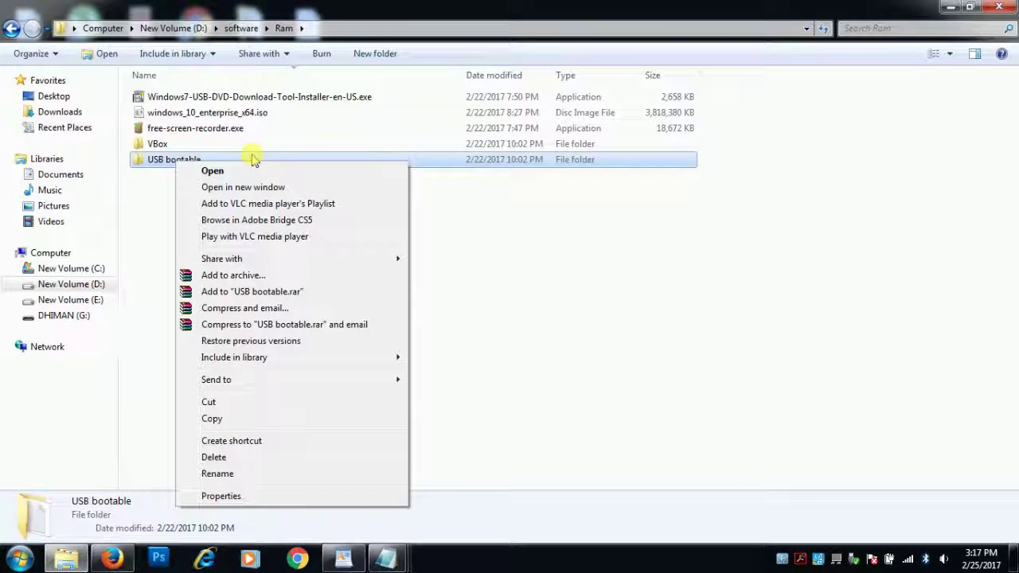
mouse_move(352, 383)
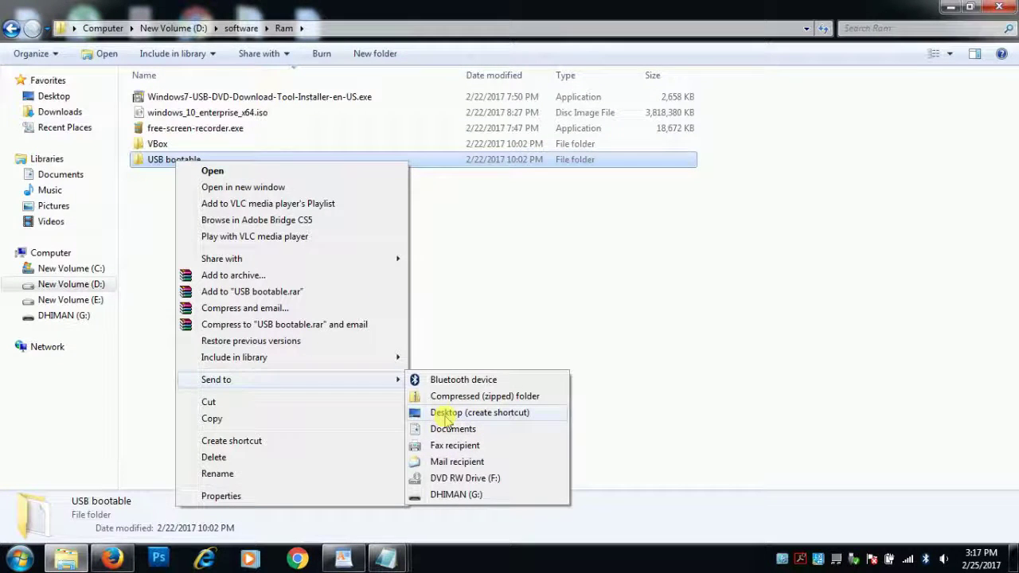
key("alt+Tab")
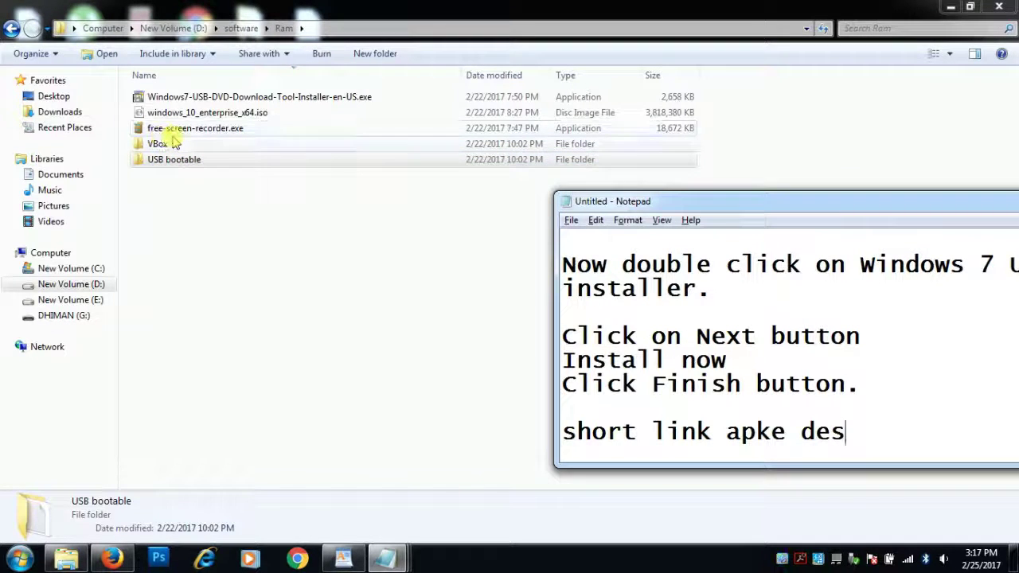
key("super+d")
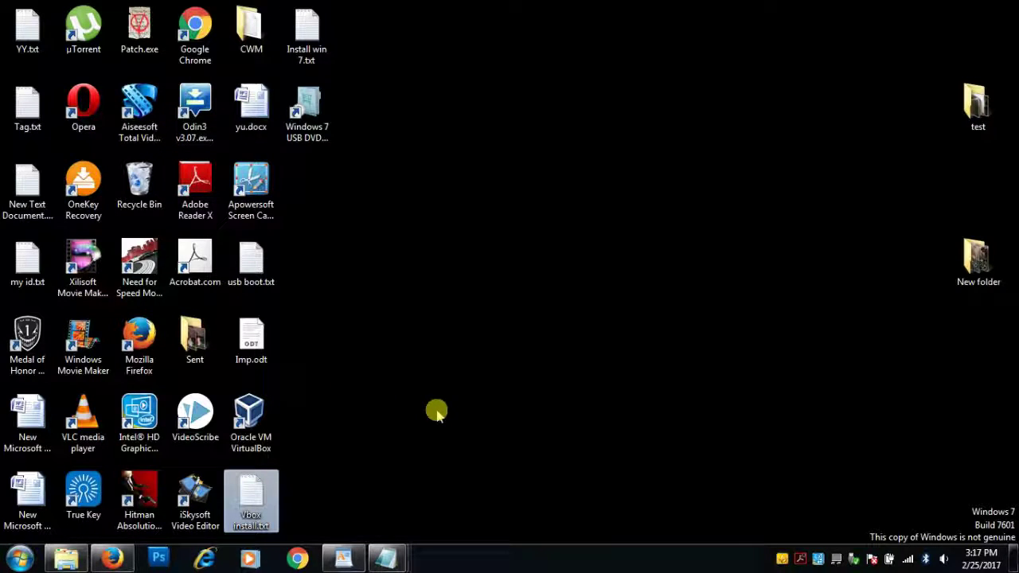
key("alt+Tab")
key("alt+Tab")
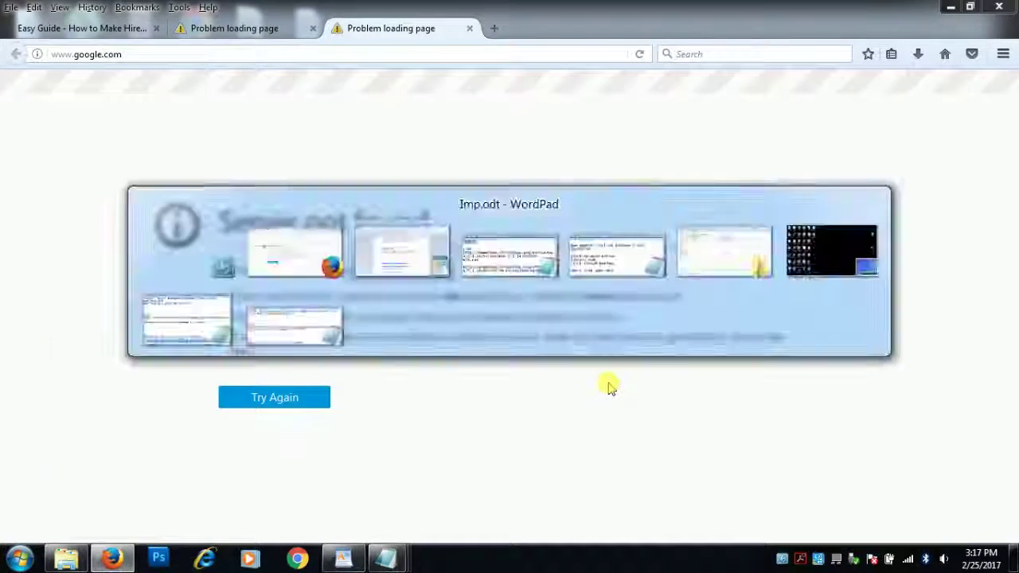
Return to the untitled Notepad notes and complete the last line as "short link apke desktop pr ban jayega"
left_click(398, 560)
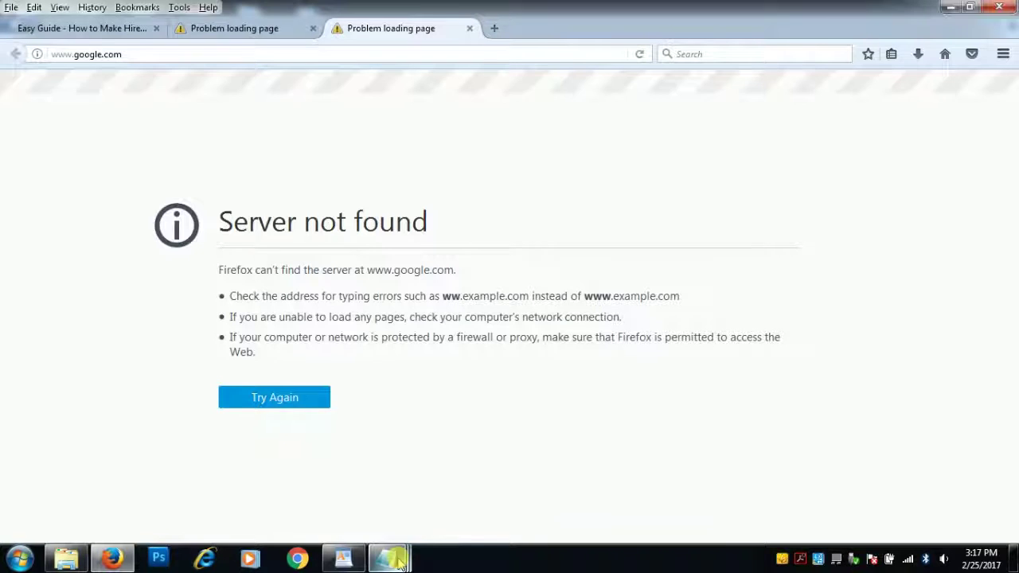
mouse_move(398, 560)
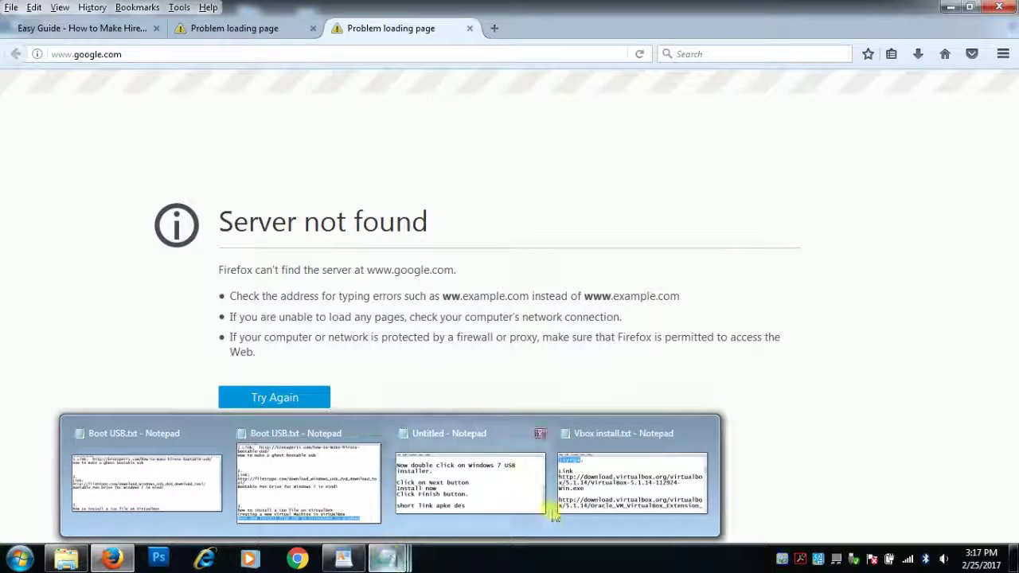
left_click(491, 480)
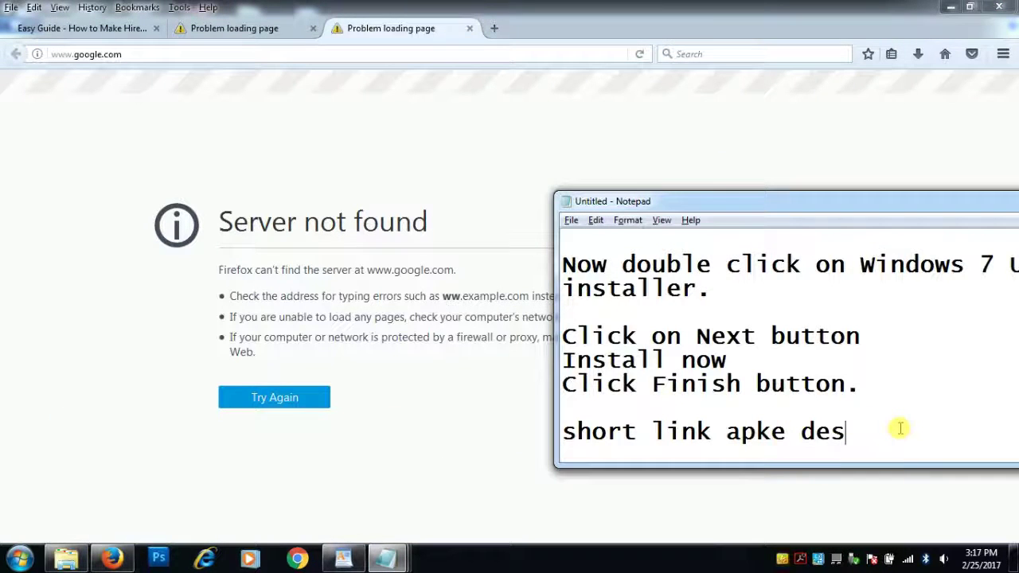
type("ktop ")
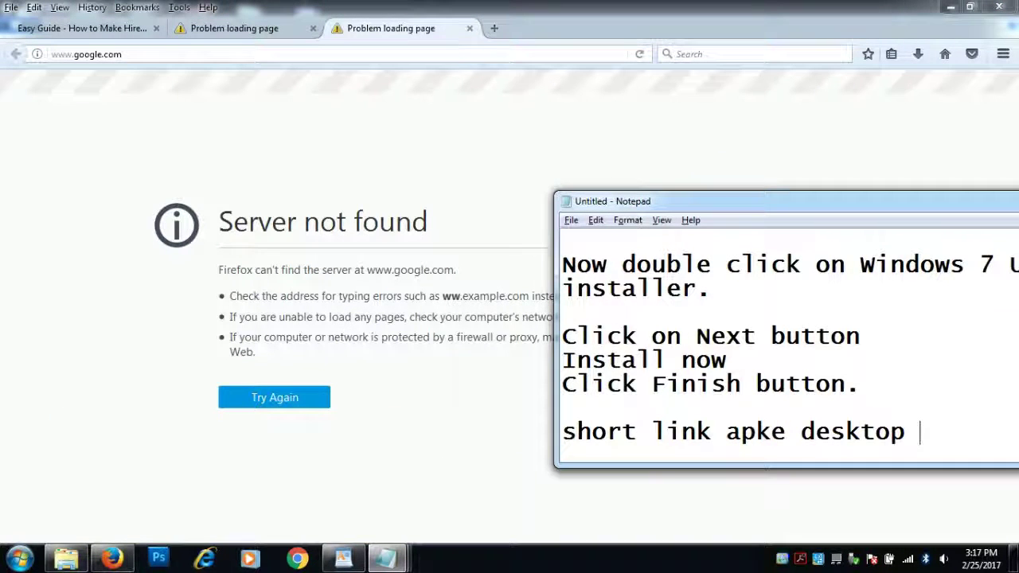
type("pr")
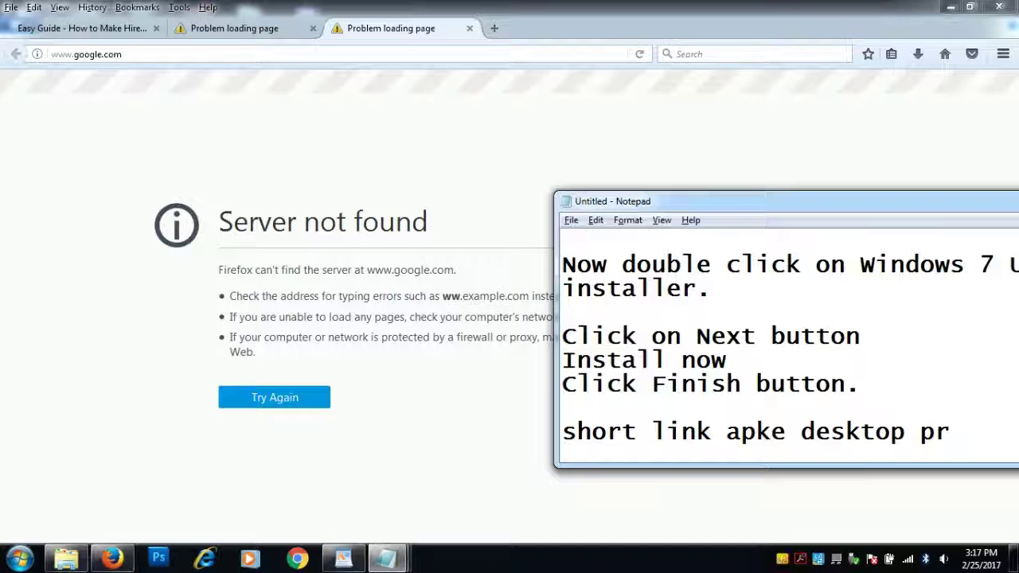
type(" ban")
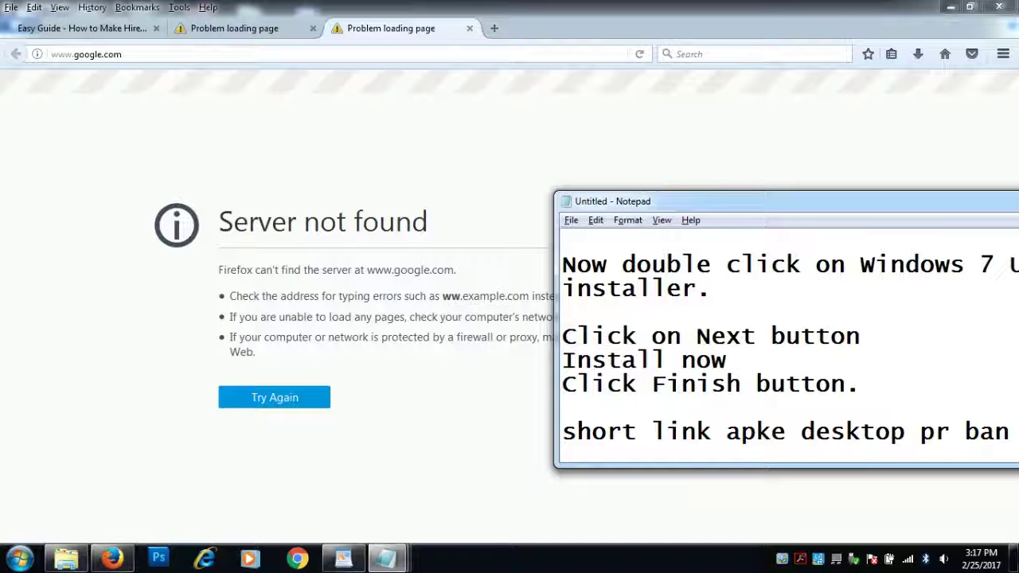
type(" jayega")
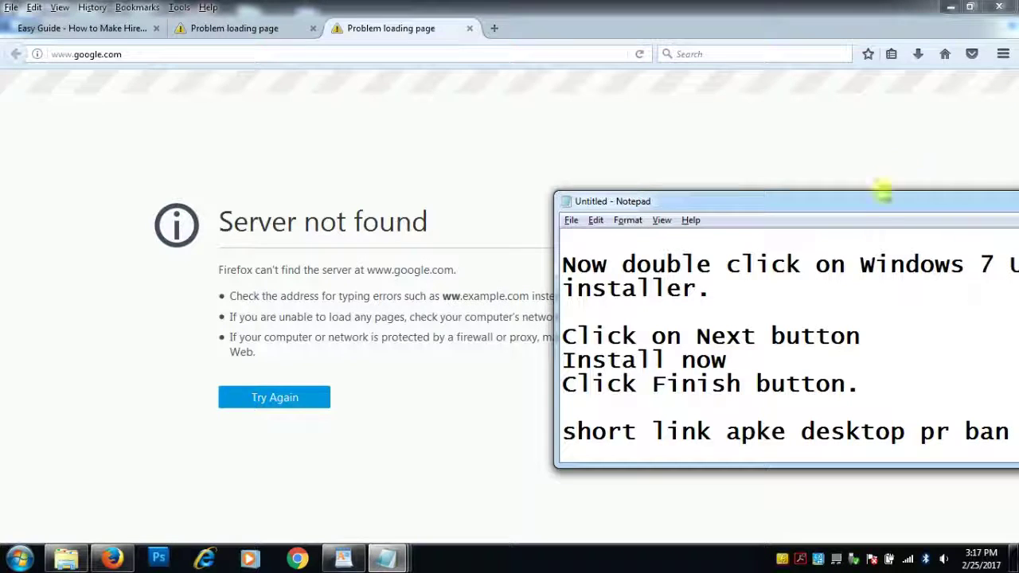
Minimize the windows behind the notes and place the notes clear of the desktop icons, selecting the Windows 7 USB DVD Download Tool shortcut
left_click_drag(880, 197, 251, 213)
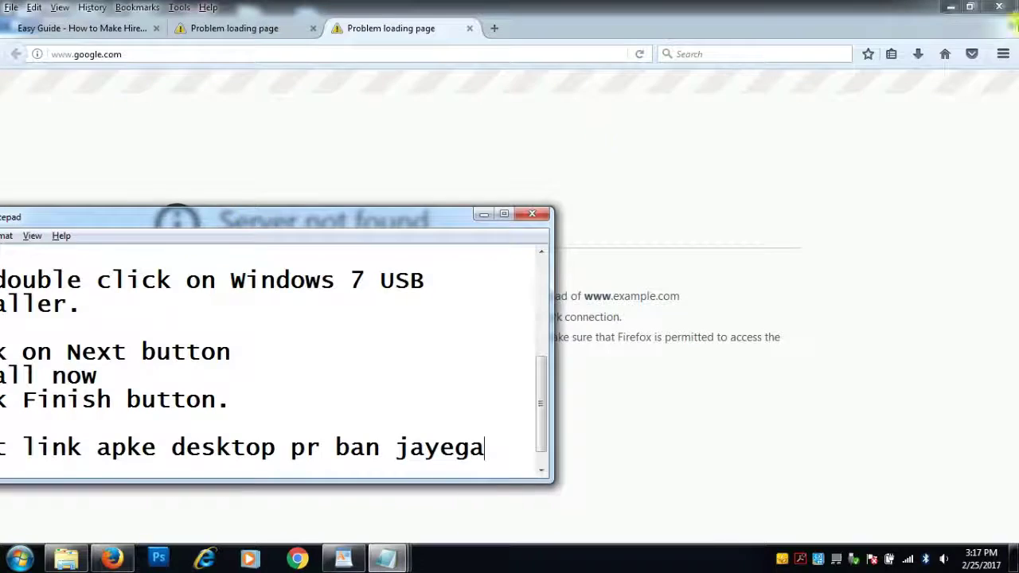
left_click(951, 7)
left_click(951, 6)
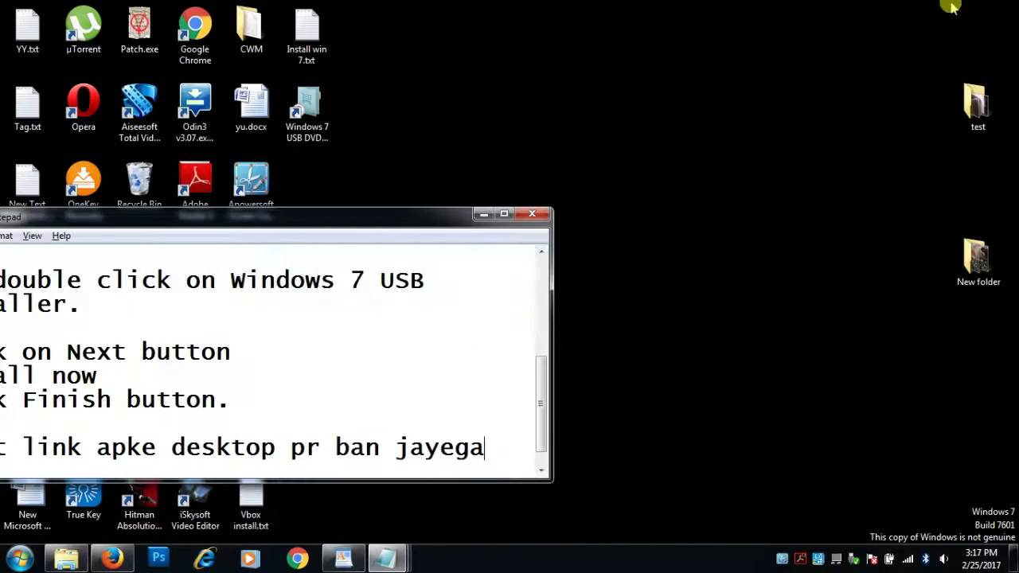
left_click_drag(384, 211, 718, 196)
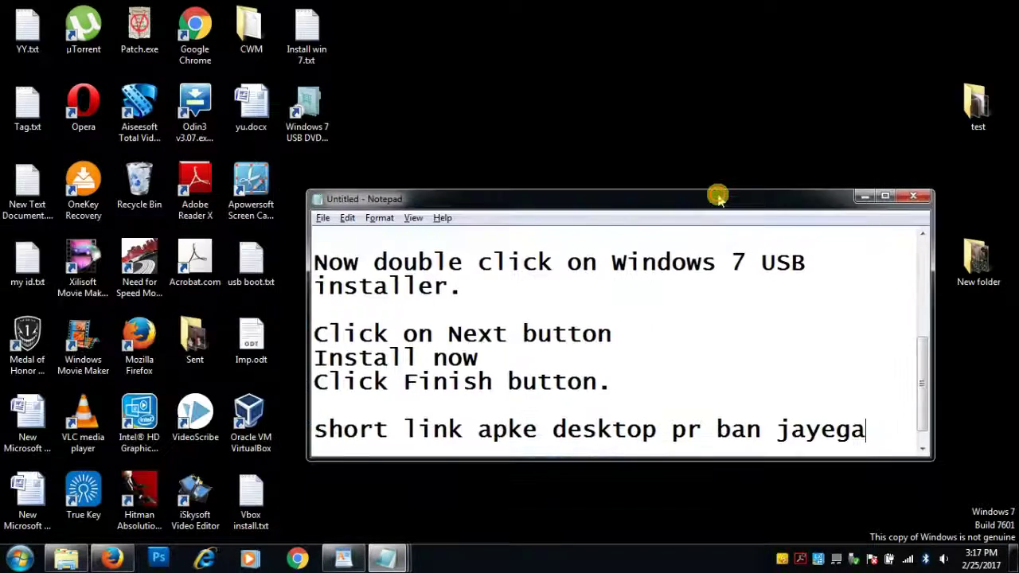
left_click(333, 130)
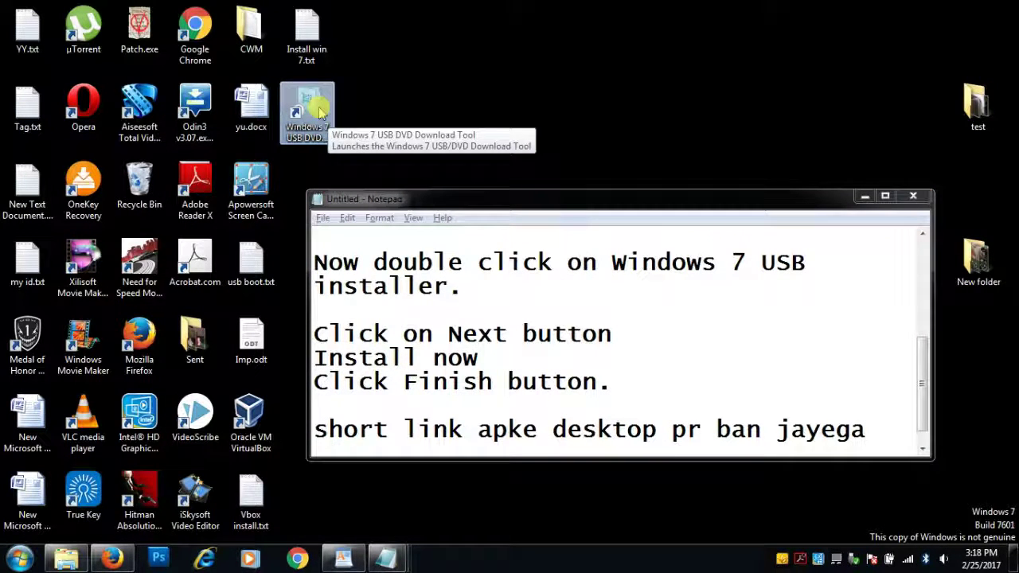
Add the paragraph "Double click on it." at the end of the notes and launch the Windows 7 USB DVD Download Tool from the desktop
left_click(889, 423)
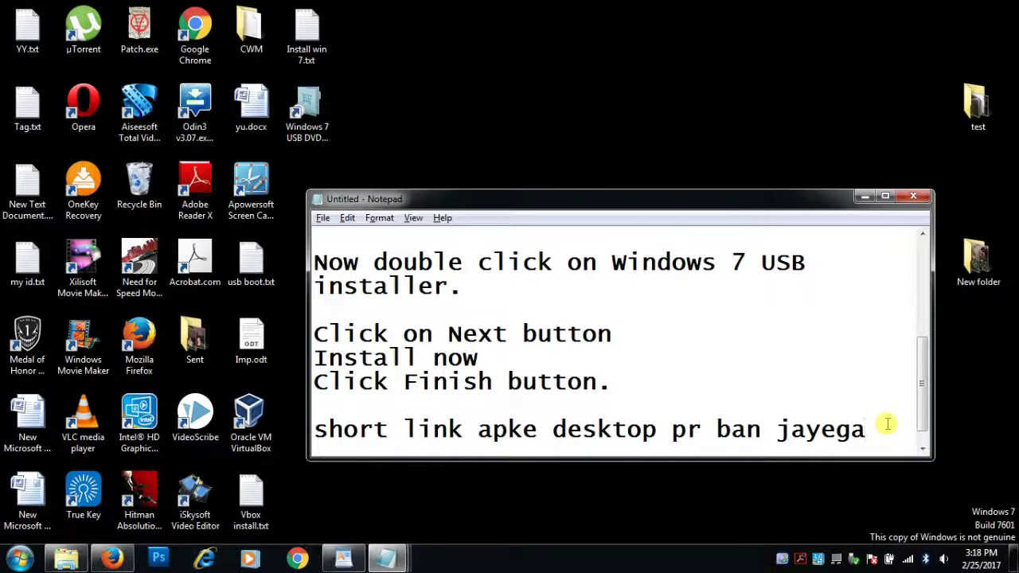
key("Return")
key("Return")
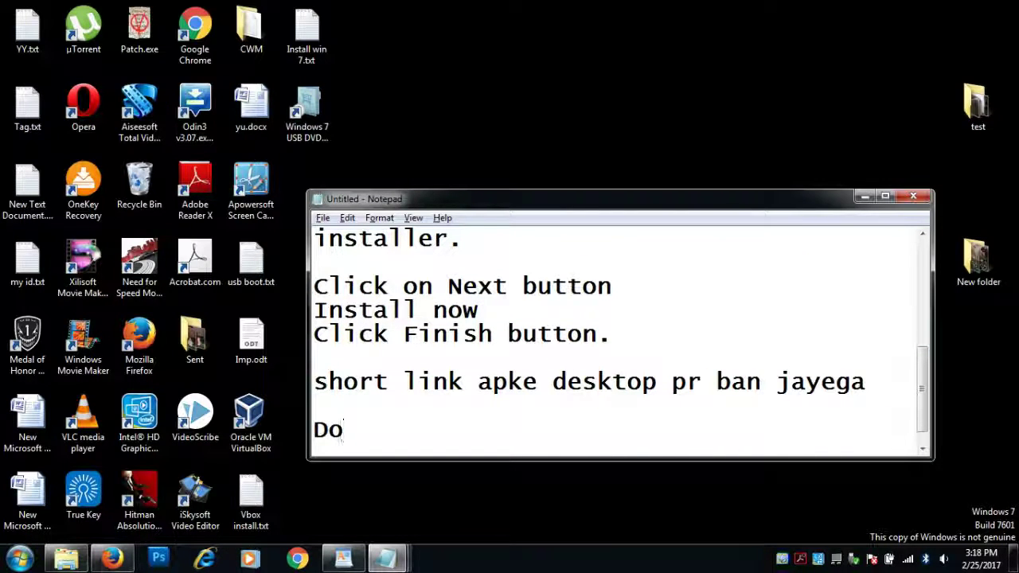
type("Double")
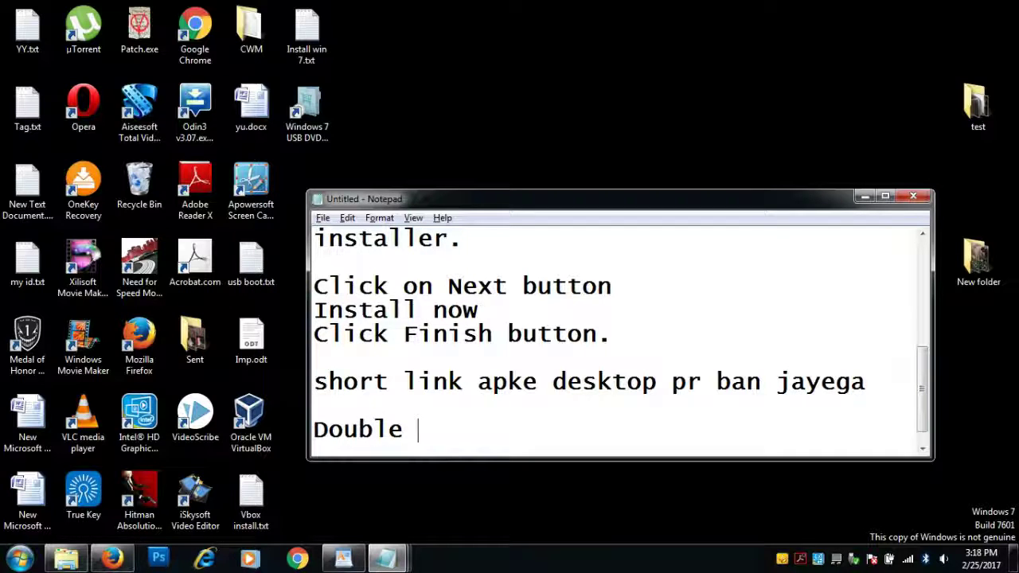
type(" click")
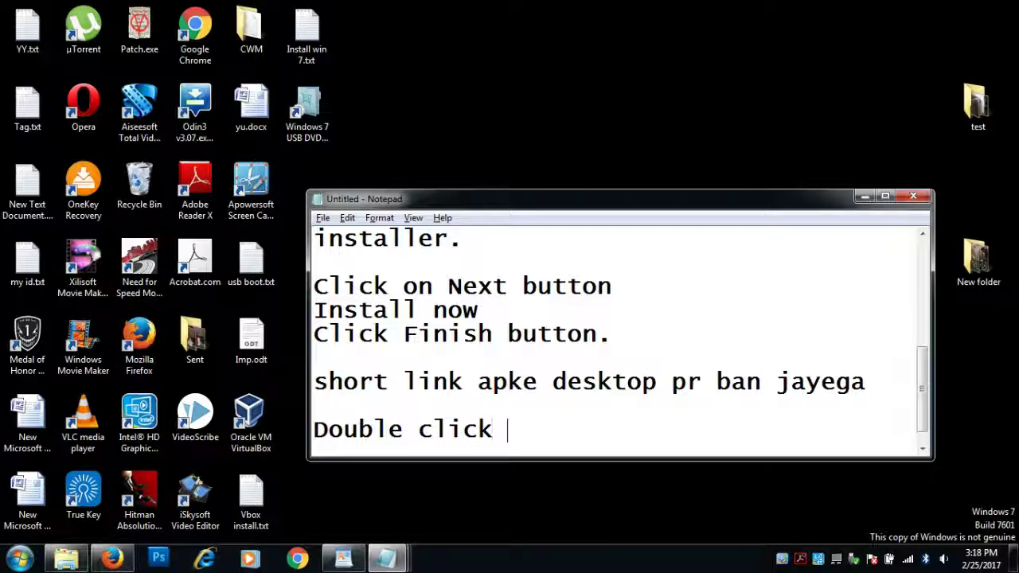
type(" on it.")
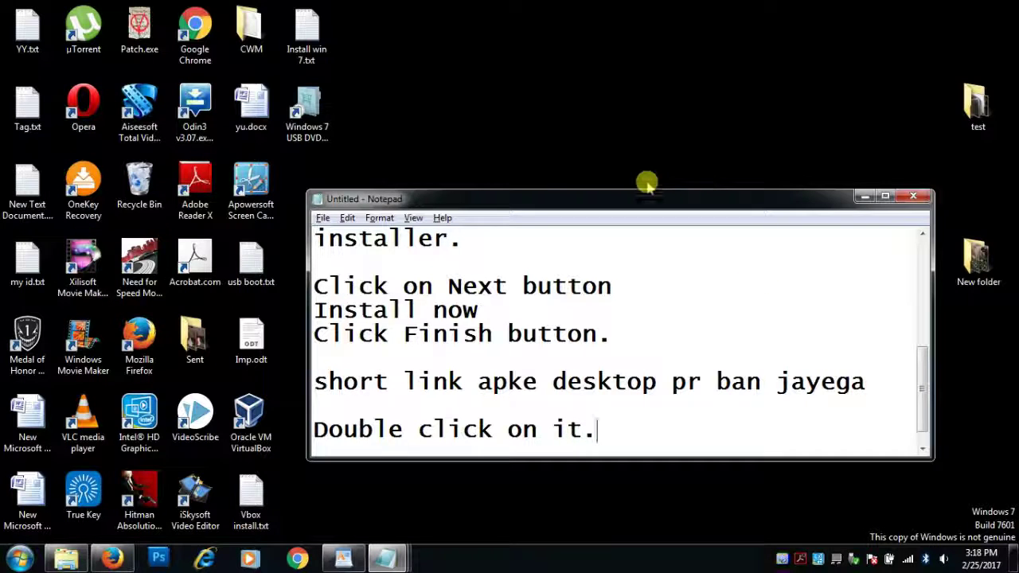
left_click(307, 112)
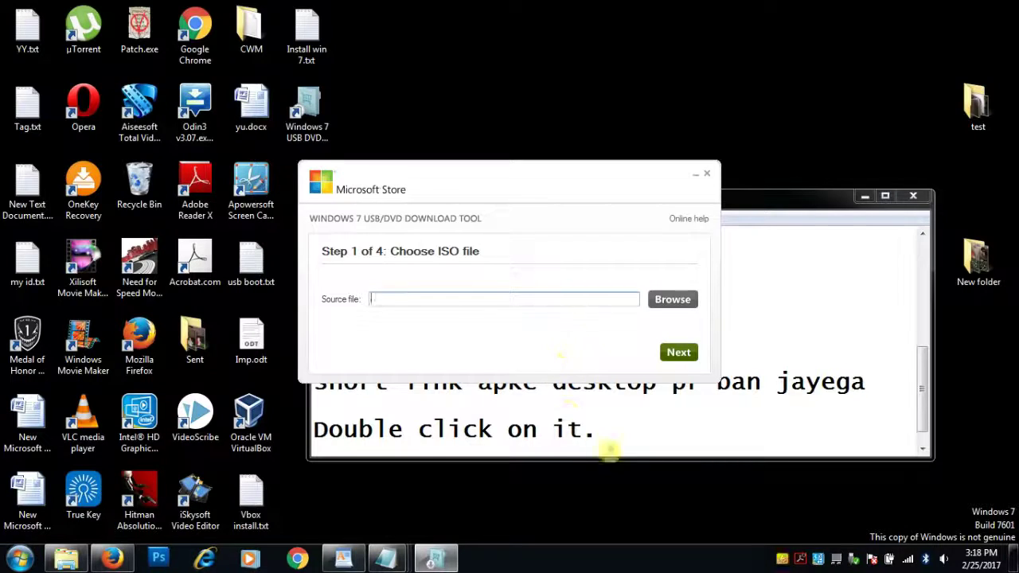
Add the line "Now connect USB to Computer" to the notes, and arrange the notes and the download tool so both are readable
left_click(613, 442)
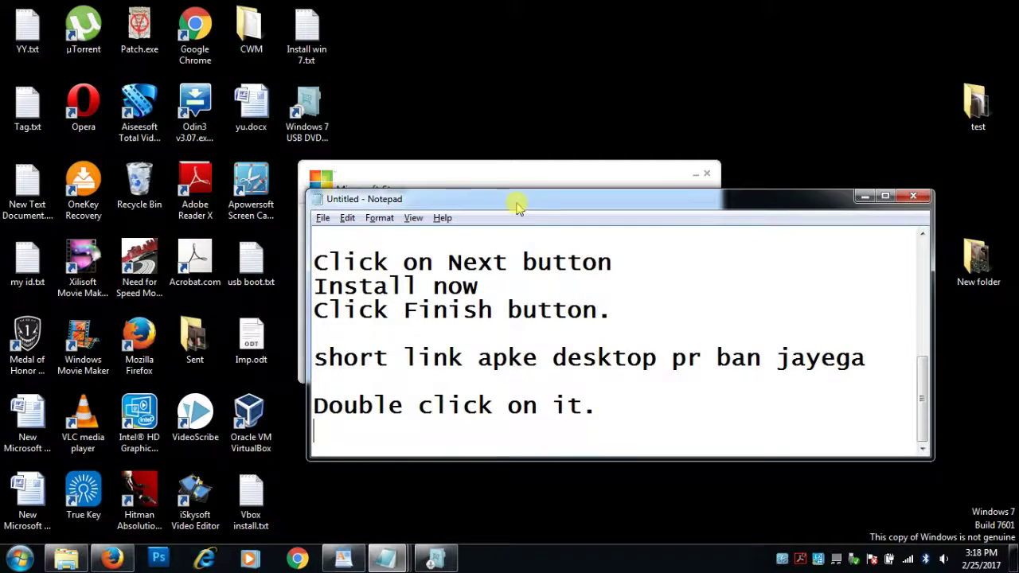
left_click_drag(518, 200, 524, 157)
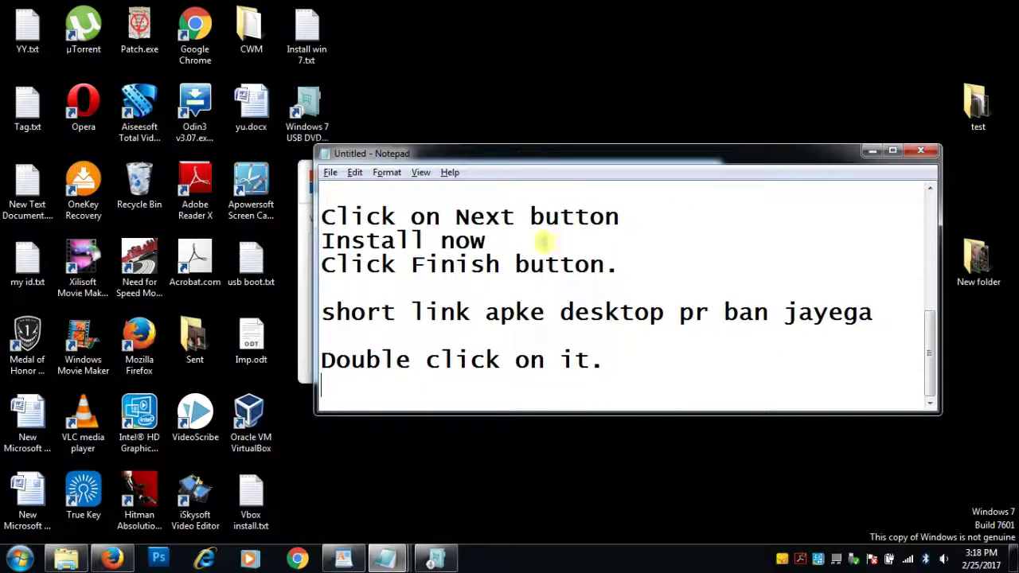
left_click(627, 367)
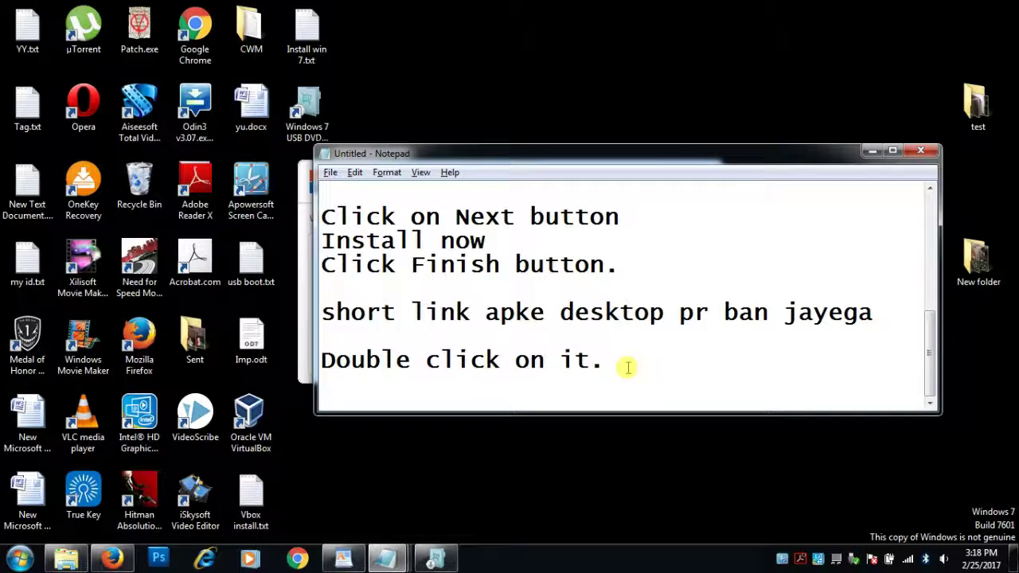
key("Return")
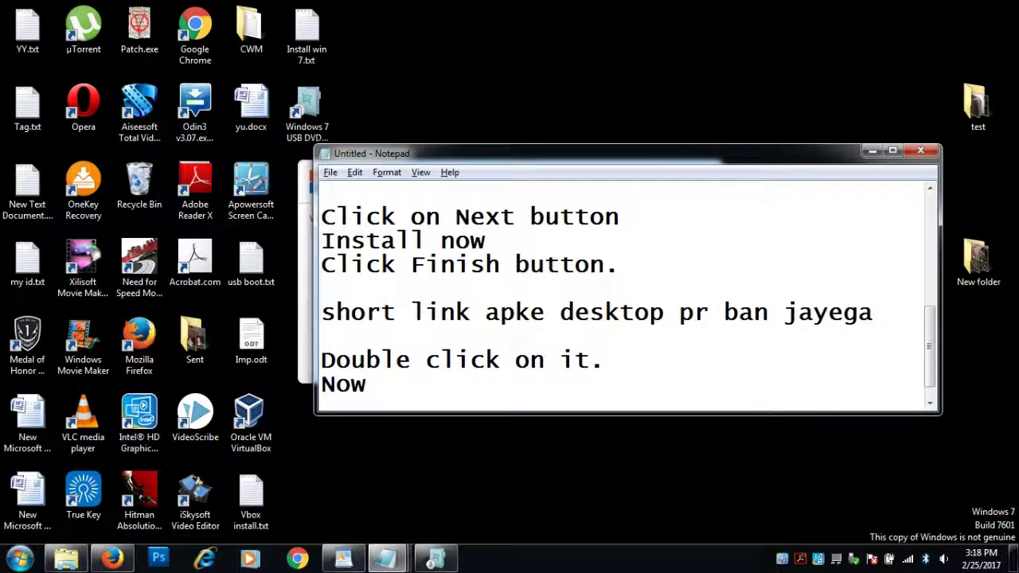
type("Now connect")
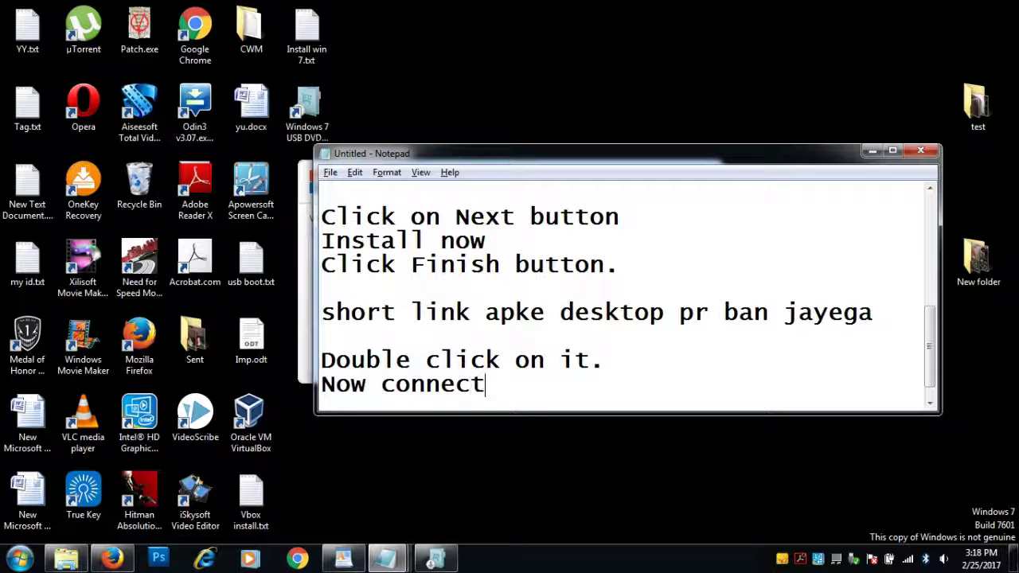
type(" USB to Computer")
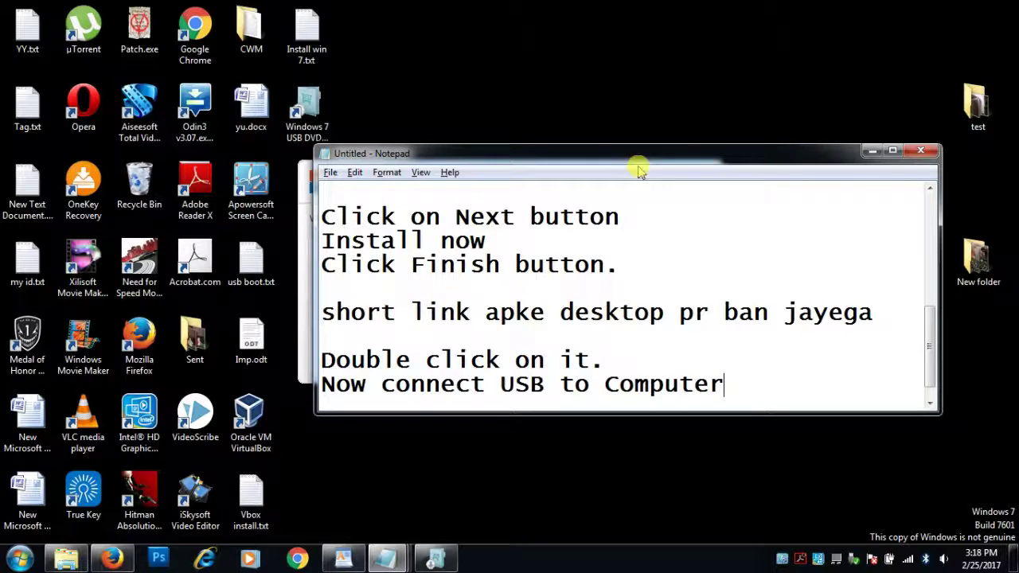
left_click_drag(589, 157, 652, 274)
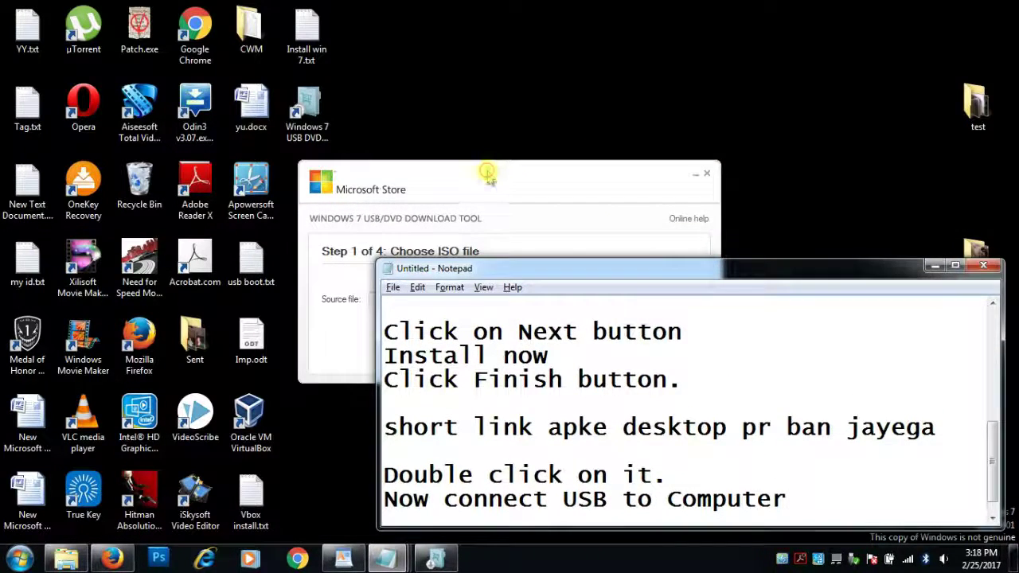
left_click_drag(484, 177, 511, 63)
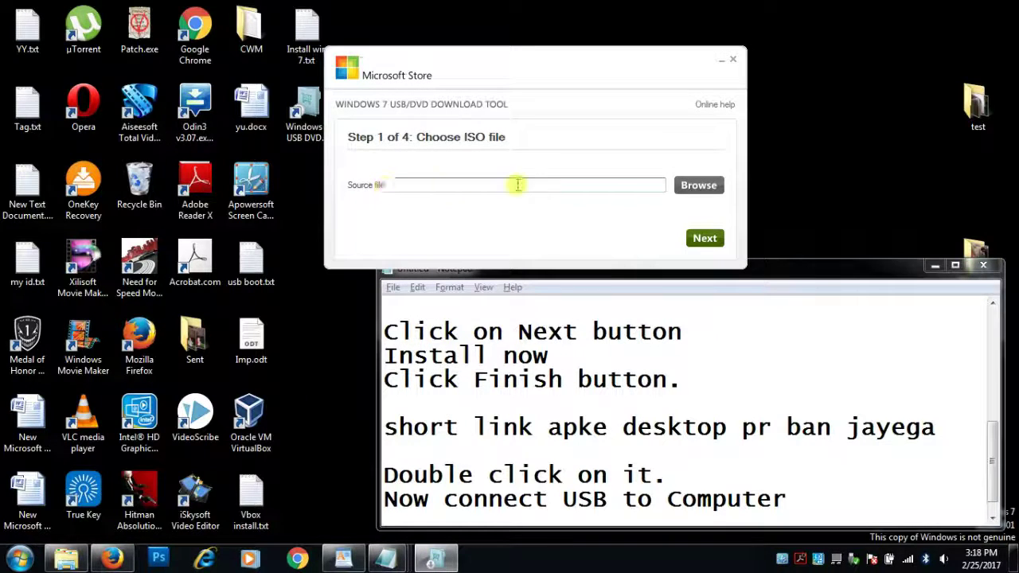
Check the connected USB drive (G:) among the computer's removable storage devices and return to the download tool
left_click(20, 557)
left_click(225, 342)
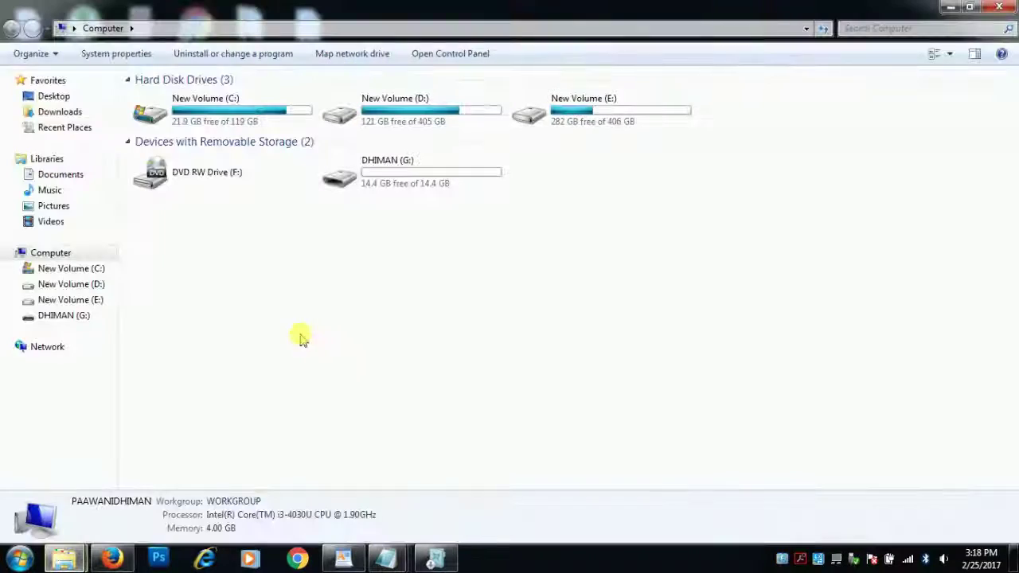
left_click(390, 180)
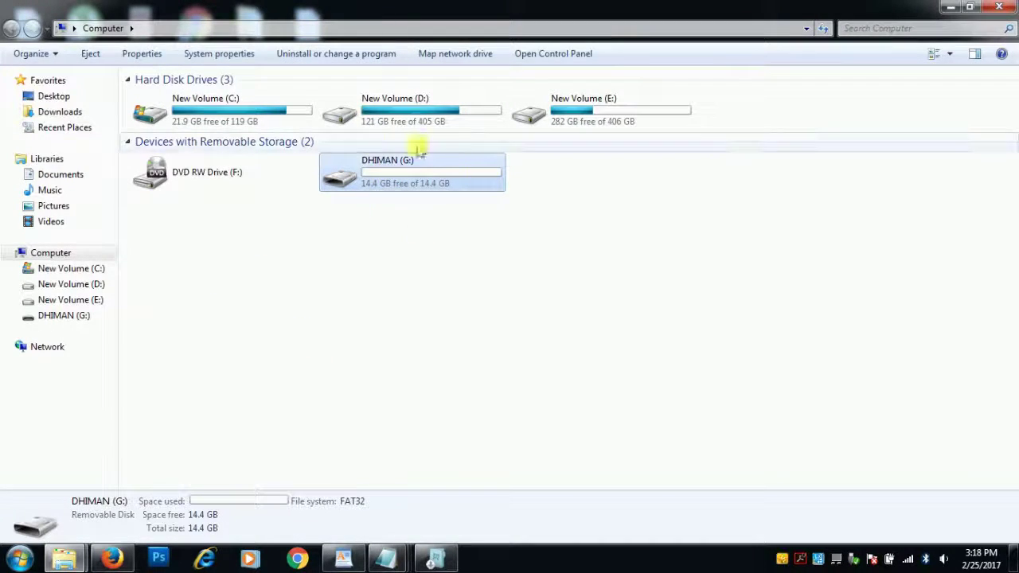
left_click(952, 7)
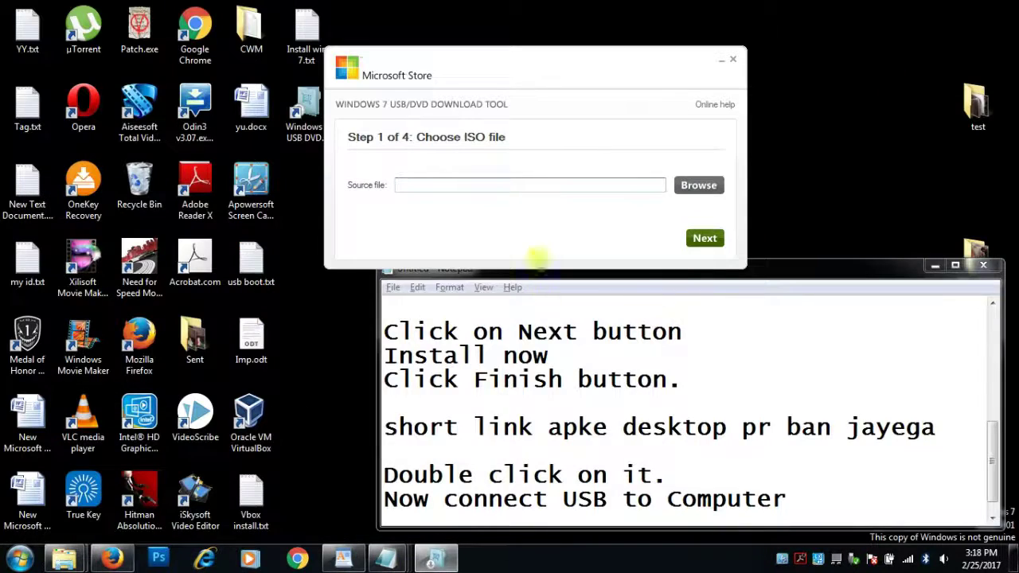
Add the paragraph "Now click on browse button and choose ISO file" at the end of the notes and highlight it
left_click(799, 499)
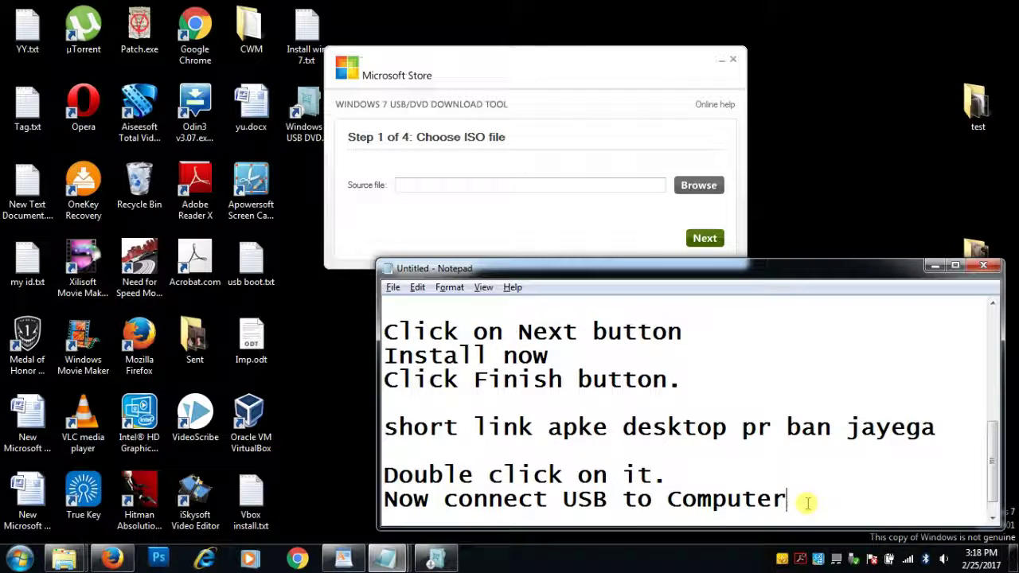
key("Return")
key("Return")
type("N")
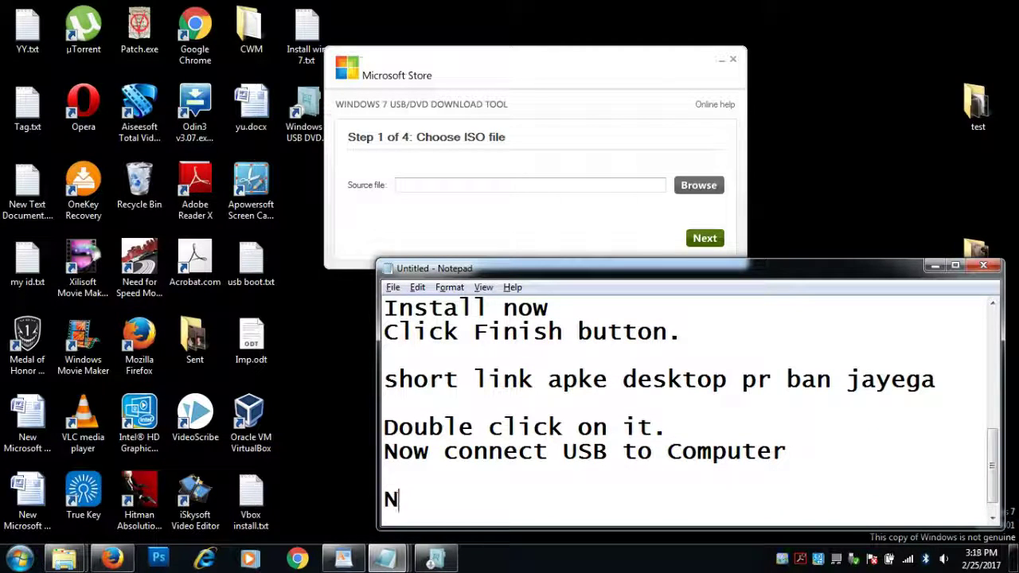
type("ow click")
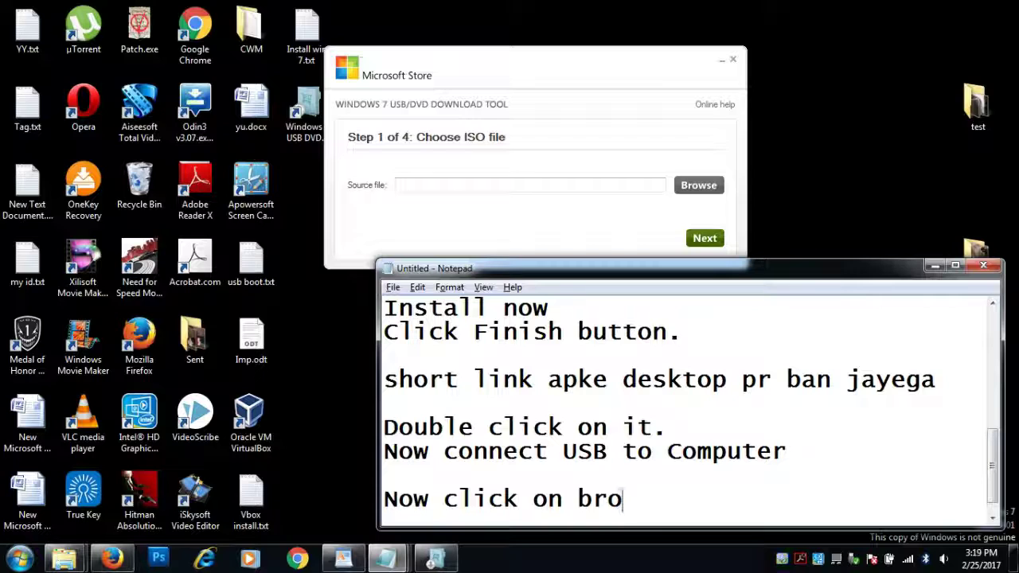
type("on browse")
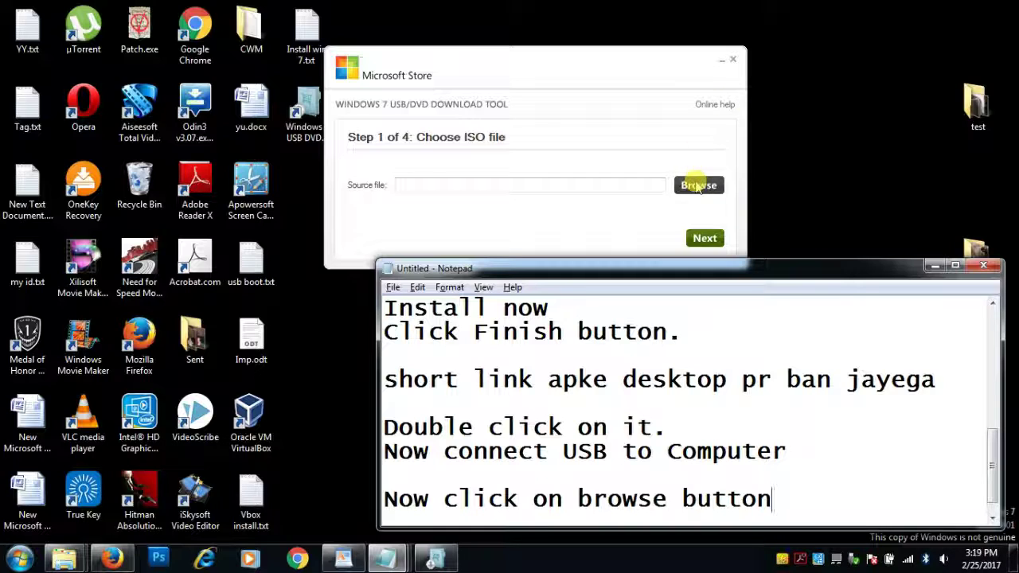
type("button and ch")
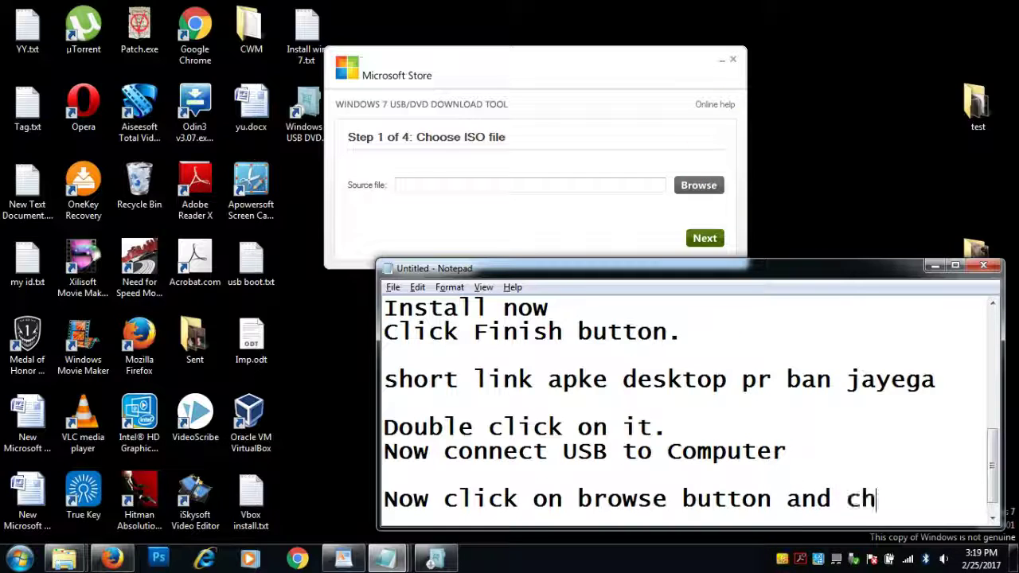
type("oose I")
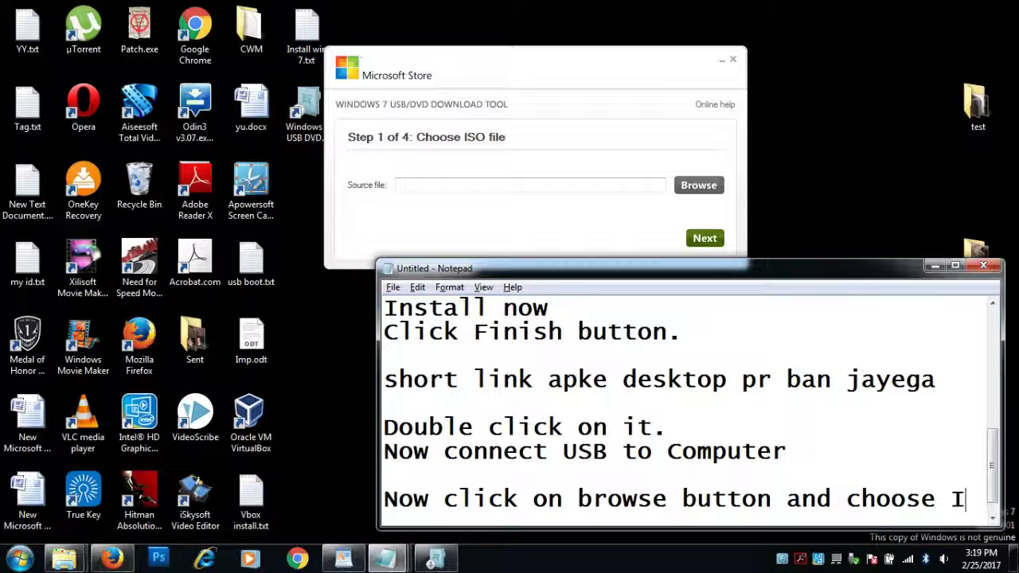
type("SO file")
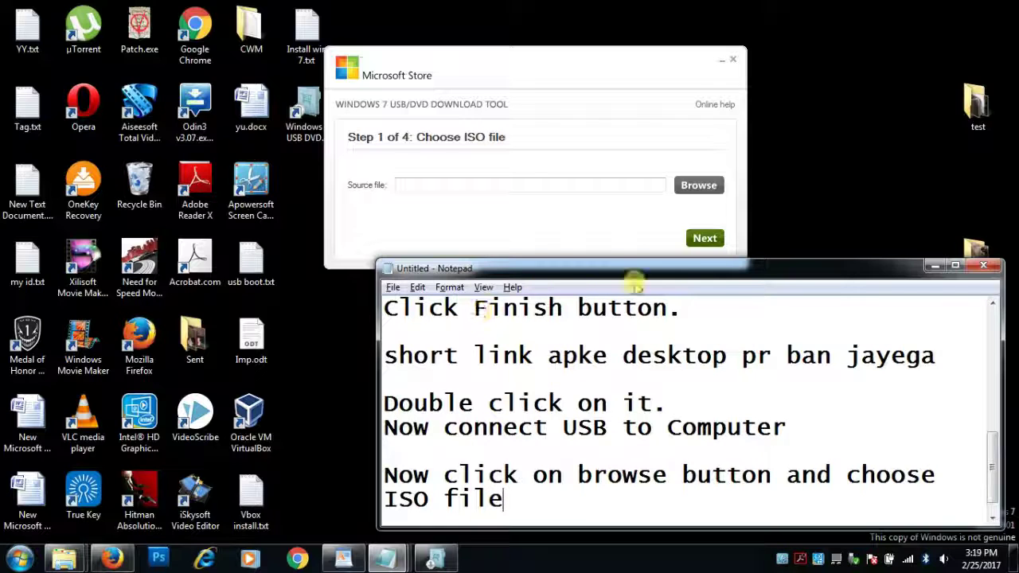
left_click_drag(504, 498, 382, 474)
Choose WIn 7_professional.iso from the Win 7 64 folder on drive E: as the download tool's source file
left_click(699, 185)
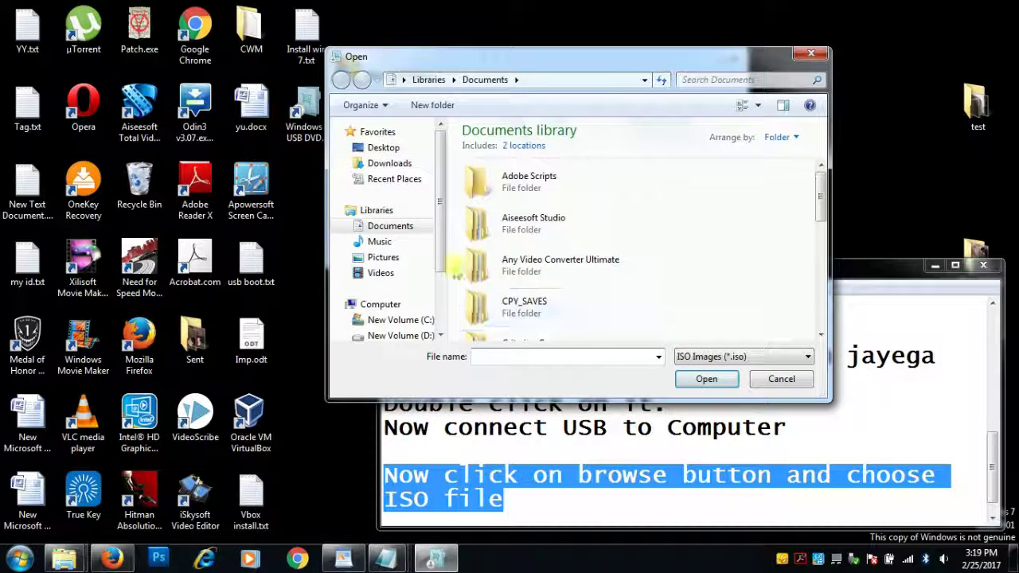
left_click_drag(442, 246, 448, 301)
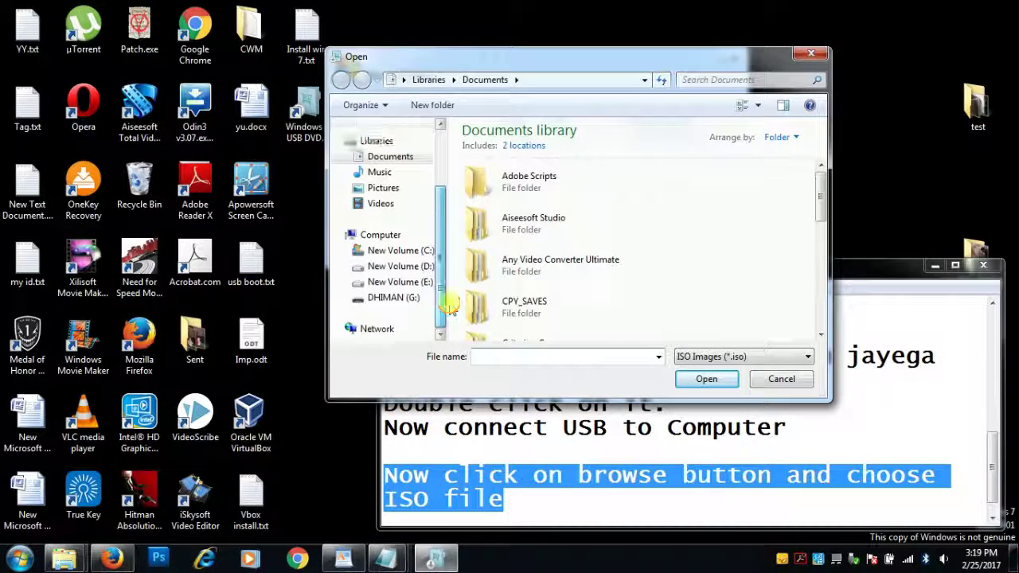
left_click(399, 282)
double_click(490, 320)
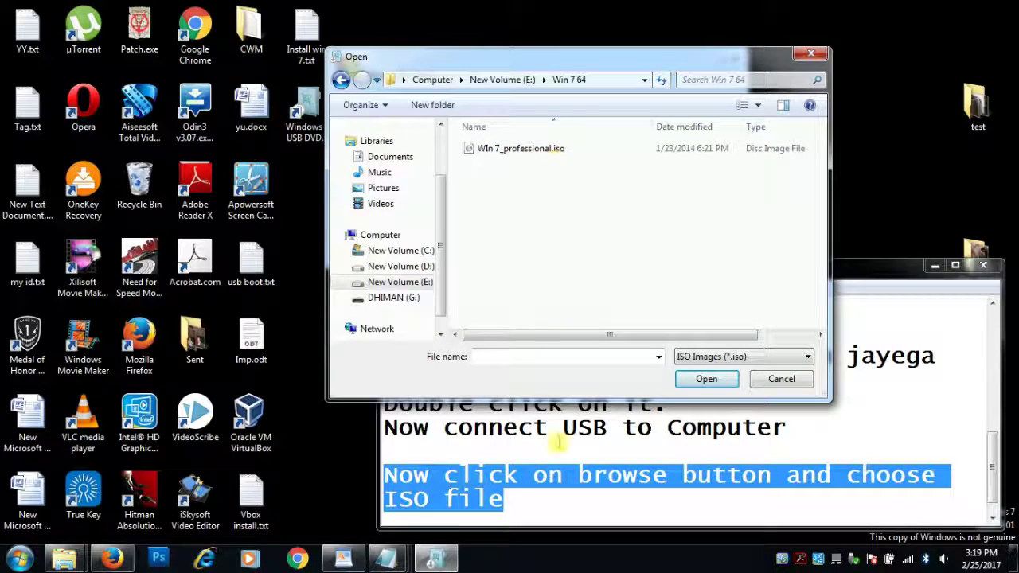
double_click(492, 150)
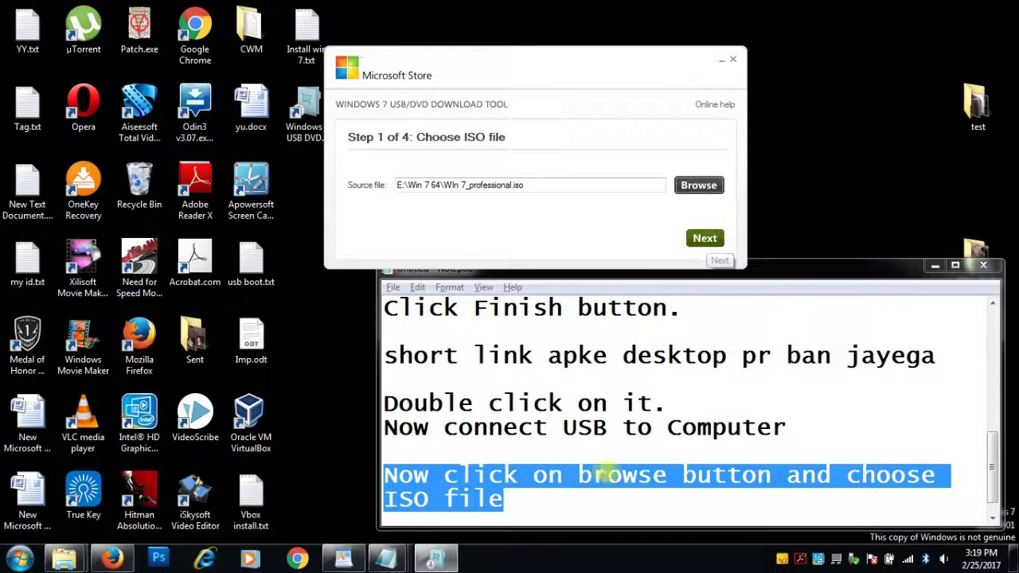
Add the paragraph "Now click on Next button" to the notes and advance the download tool to the media type choice
left_click(560, 505)
key("Return")
key("Return")
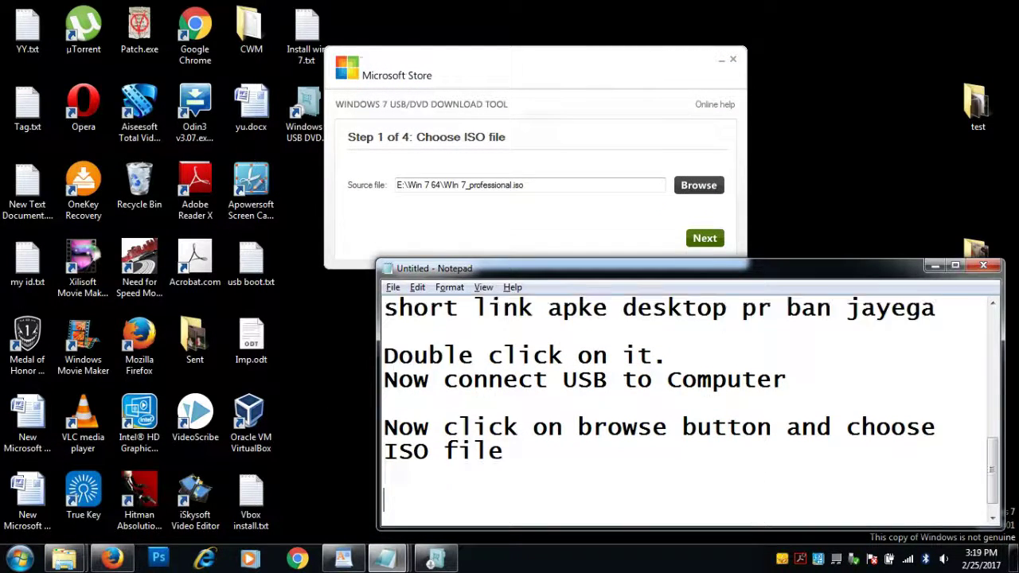
type("Now ")
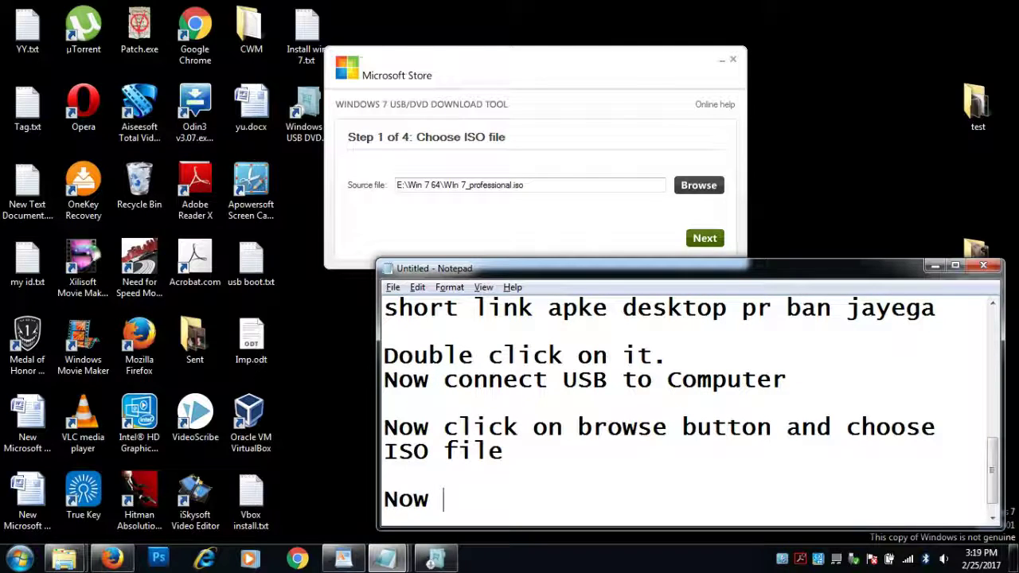
type("click on")
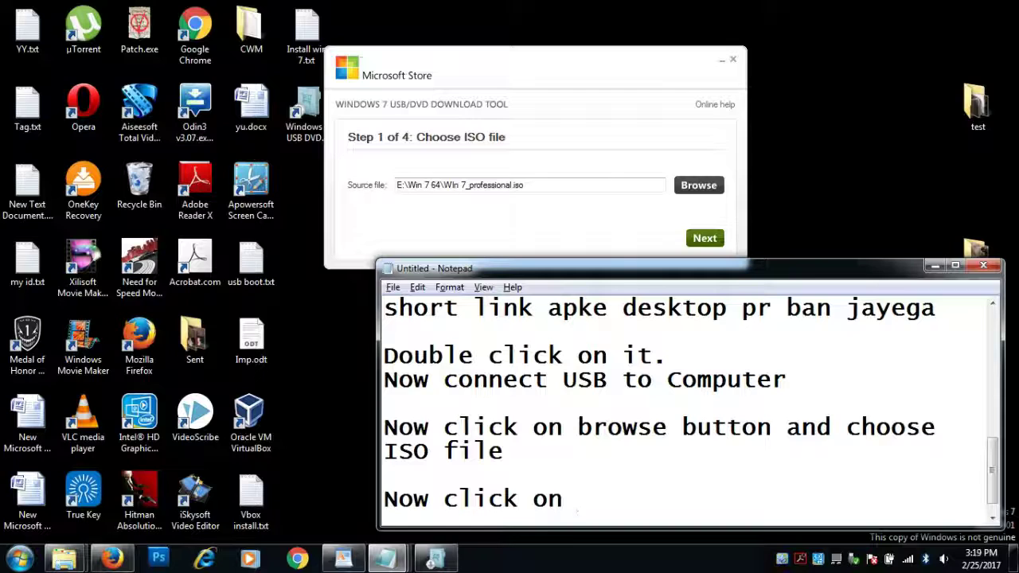
type(" Next b")
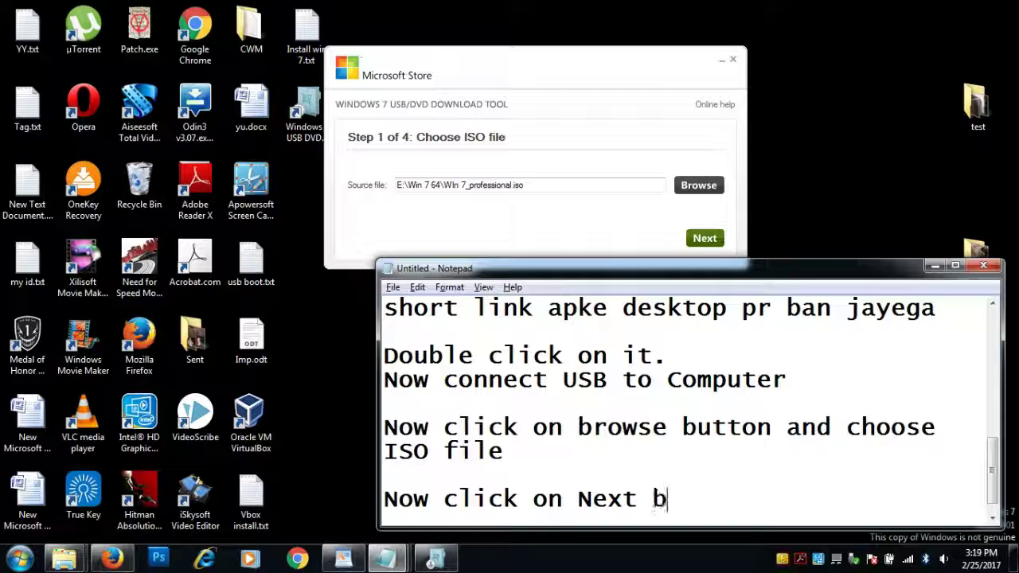
type("utton")
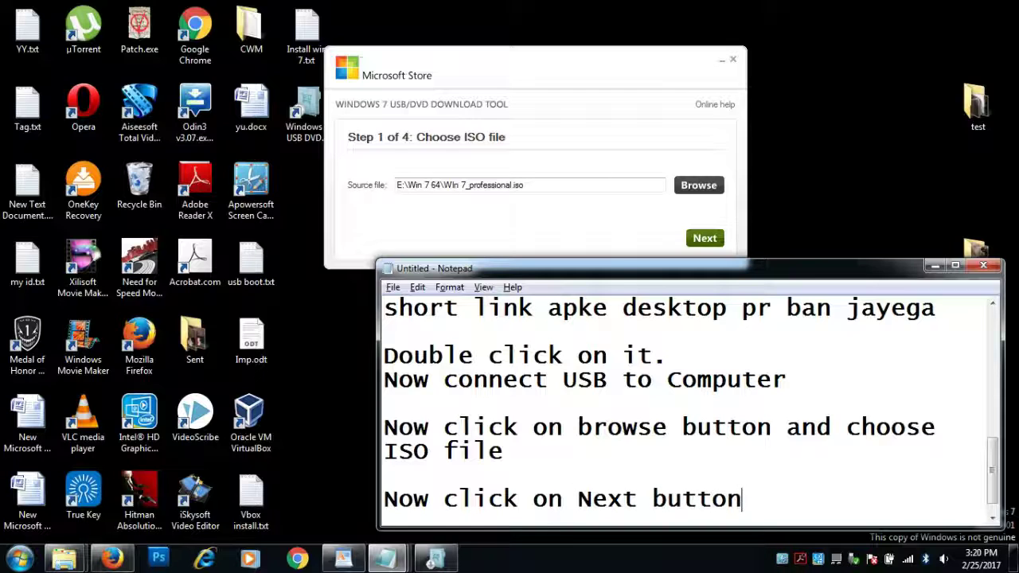
left_click(705, 240)
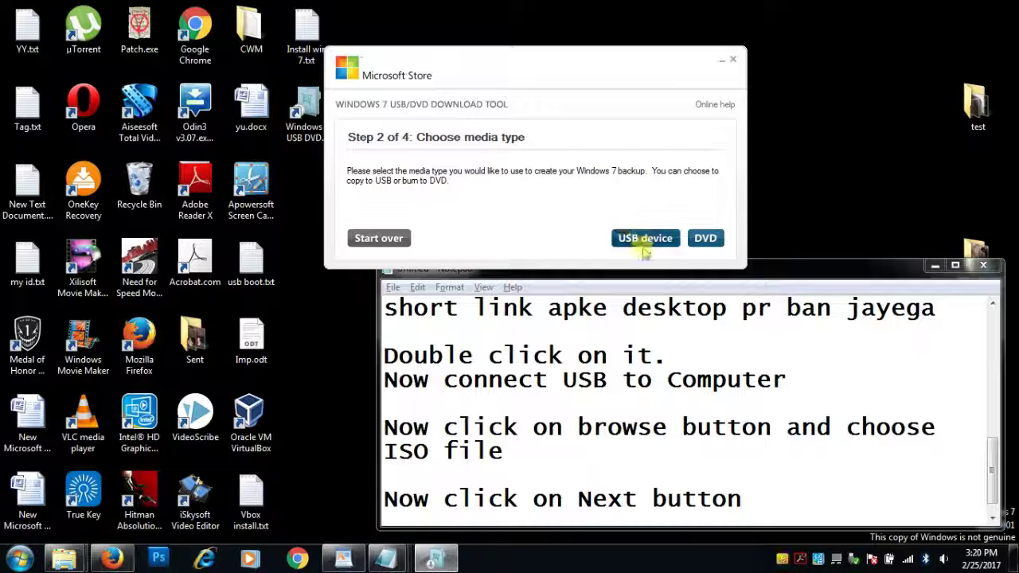
Add the line "Here you Select USB Device option" to the notes and choose USB device as the download tool's media type
left_click(761, 496)
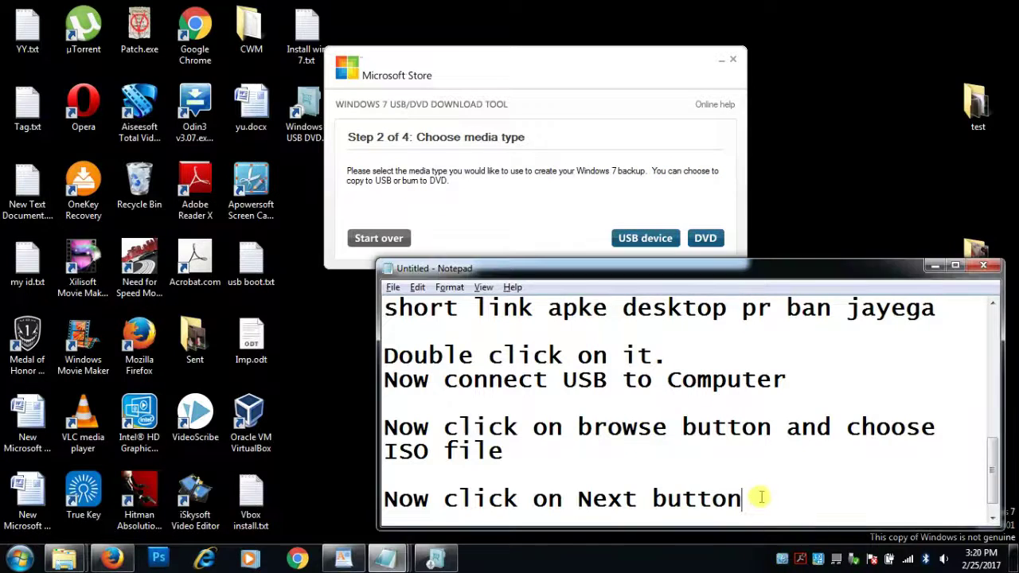
key("Return")
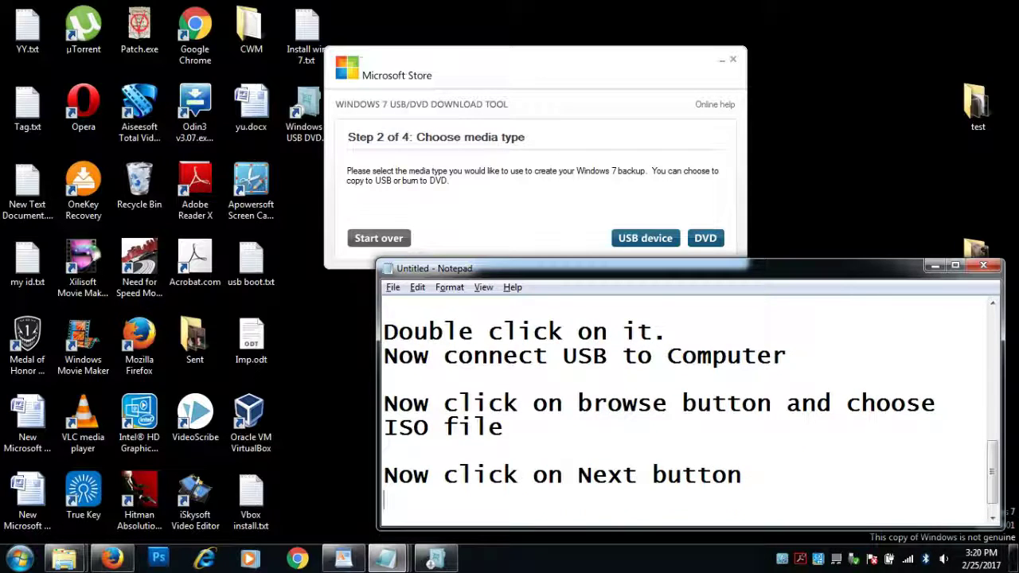
type("Here you Select")
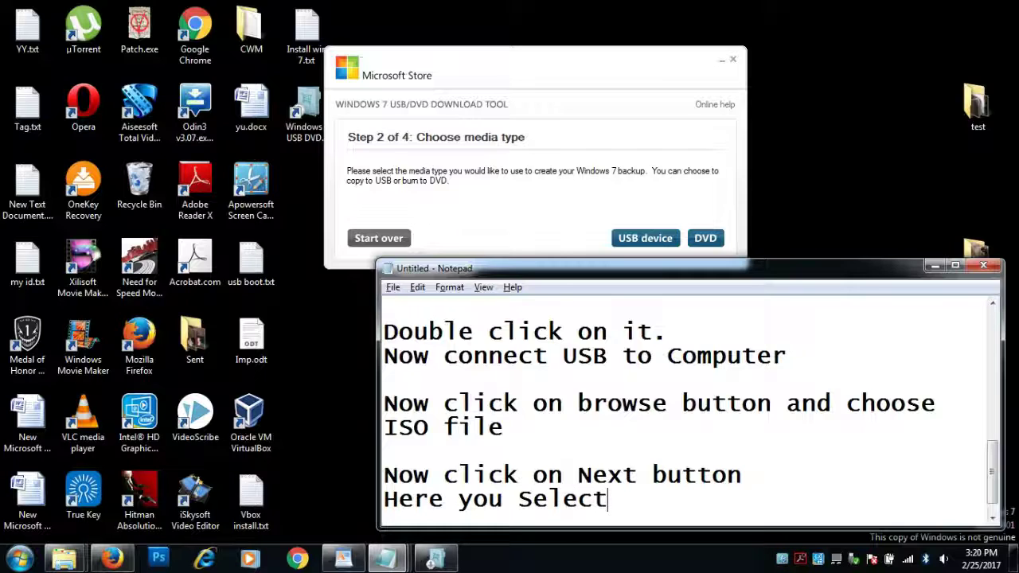
type("SB")
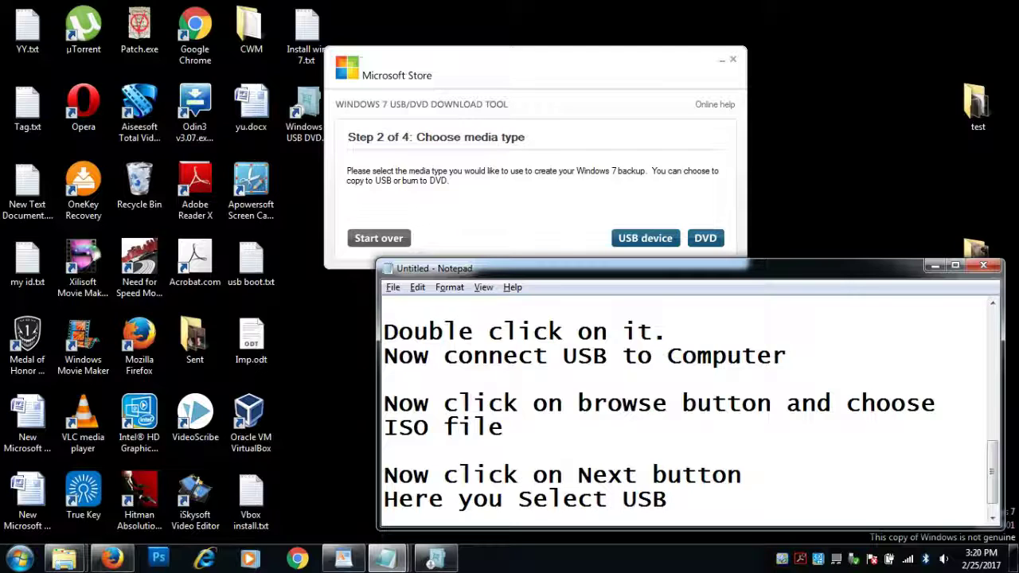
type(" Dev")
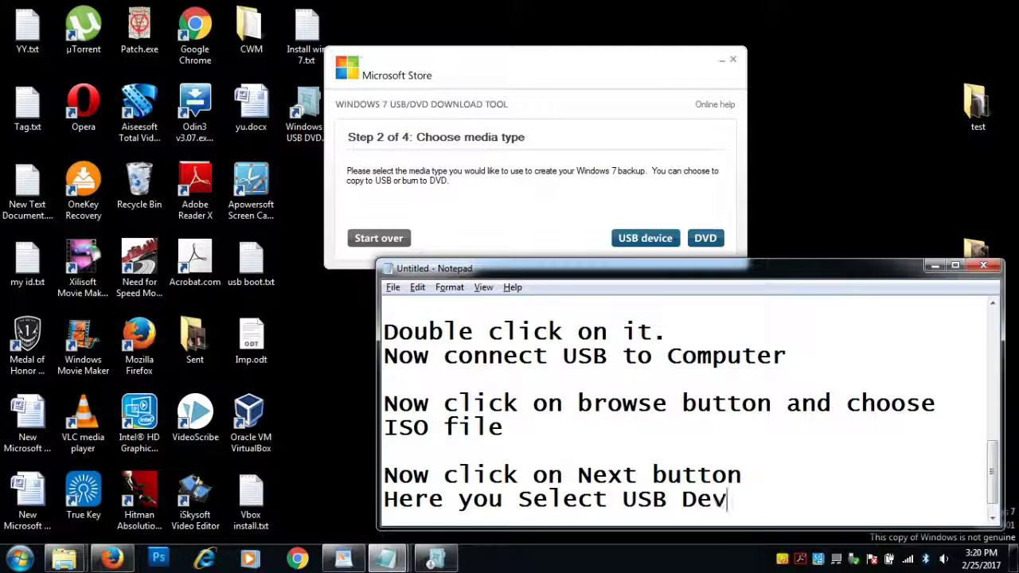
type("ice")
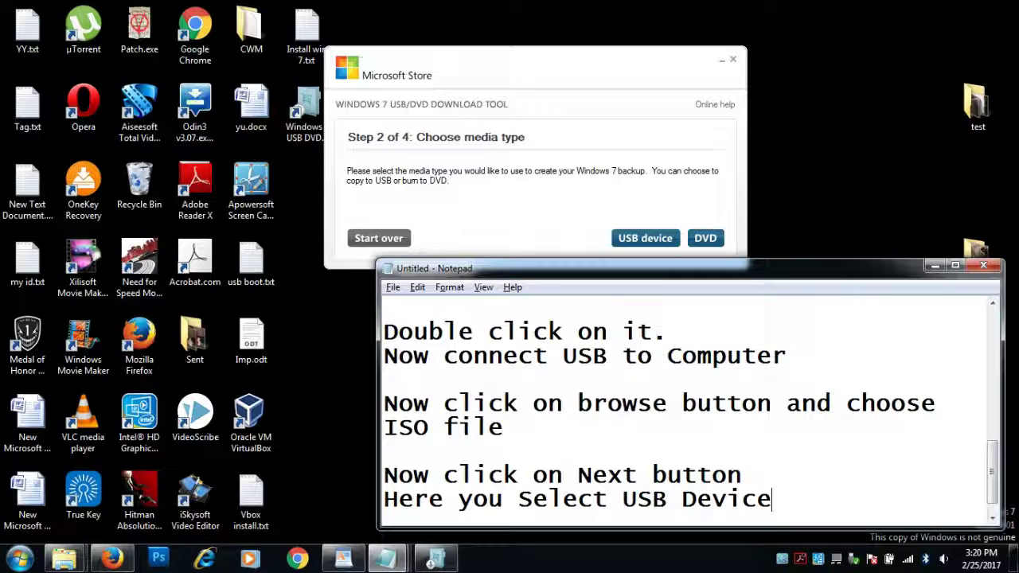
type(" option")
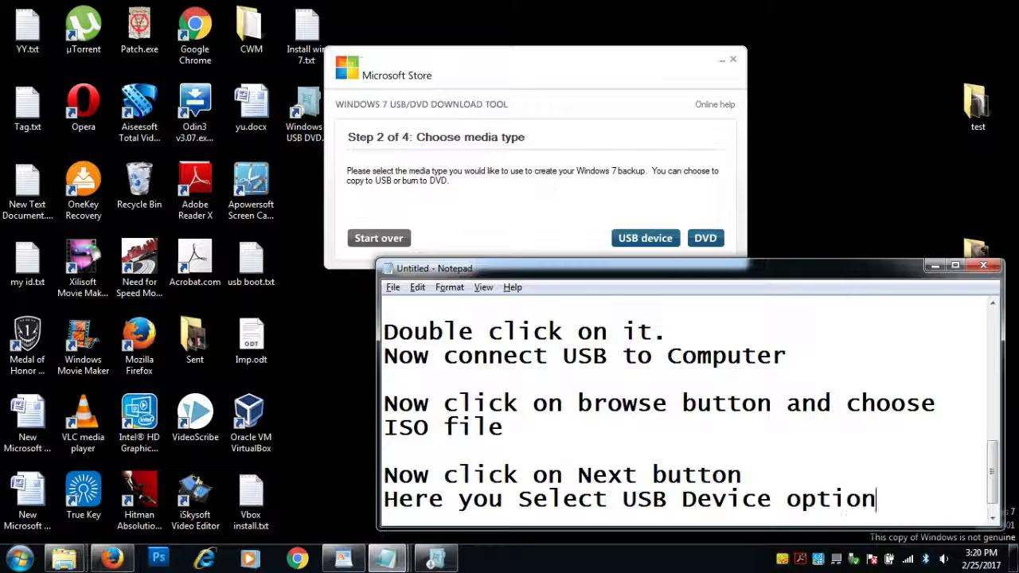
left_click(569, 210)
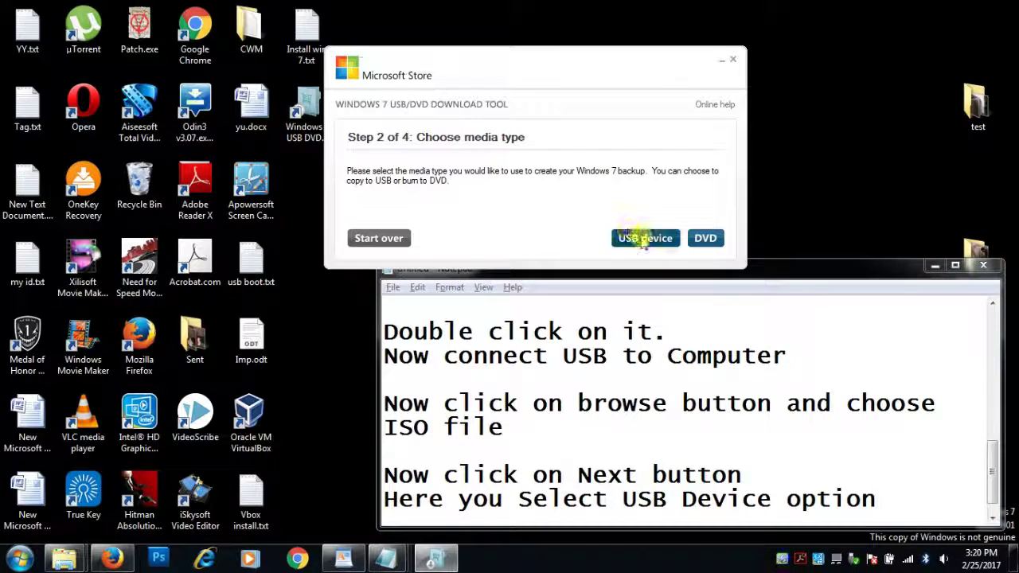
left_click(643, 239)
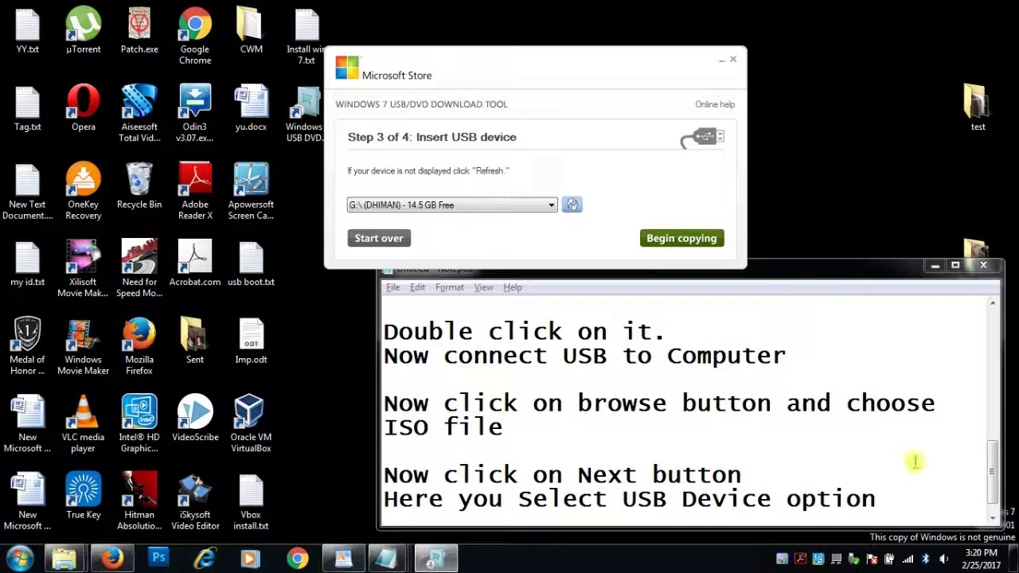
Add the paragraph "Now click on Begin Copying button" at the end of the notes, after a blank line
left_click(913, 489)
key("Return")
key("Return")
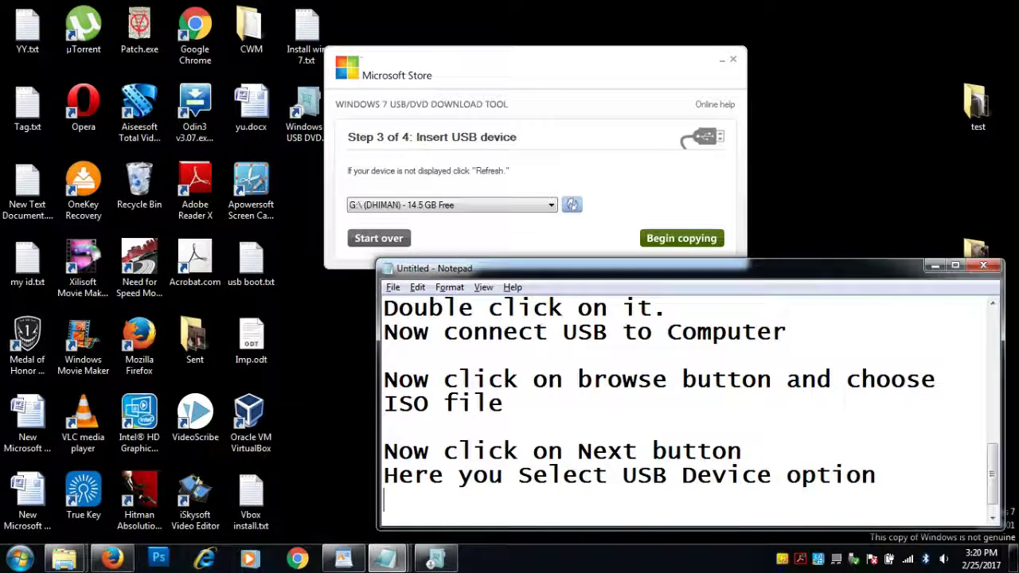
type("Now")
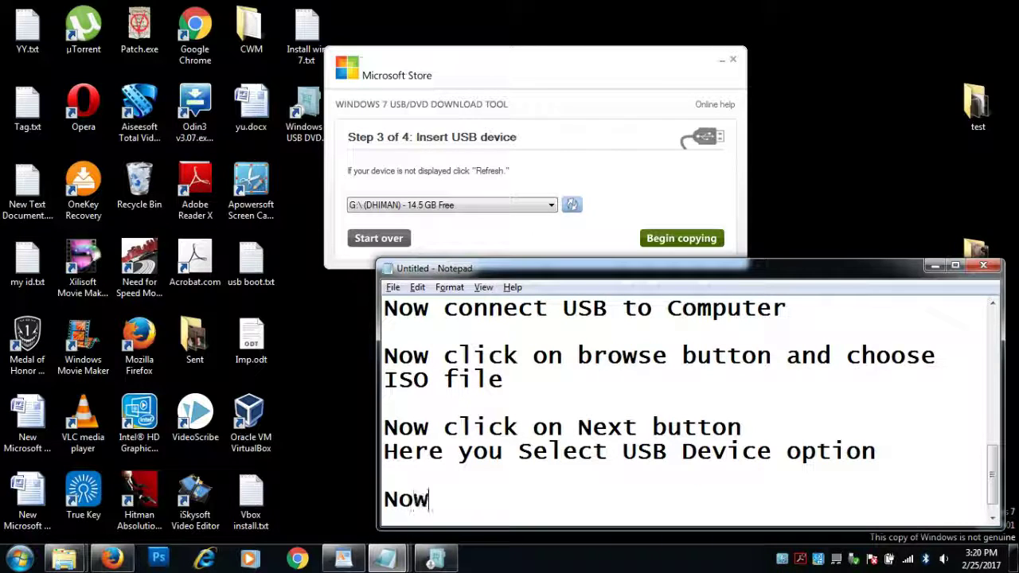
scroll(876, 438, "down", 1)
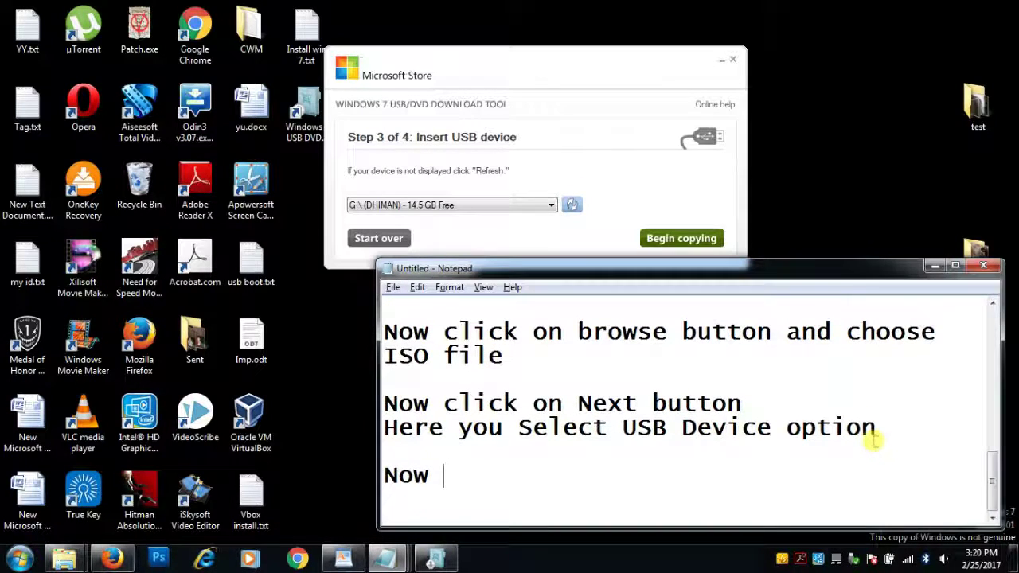
type("Click")
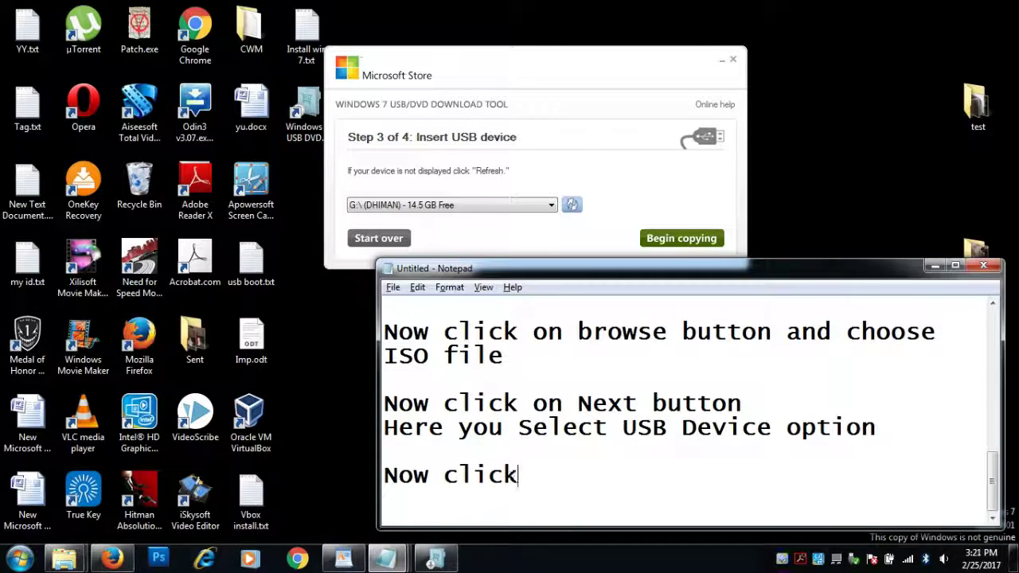
type(" on Be")
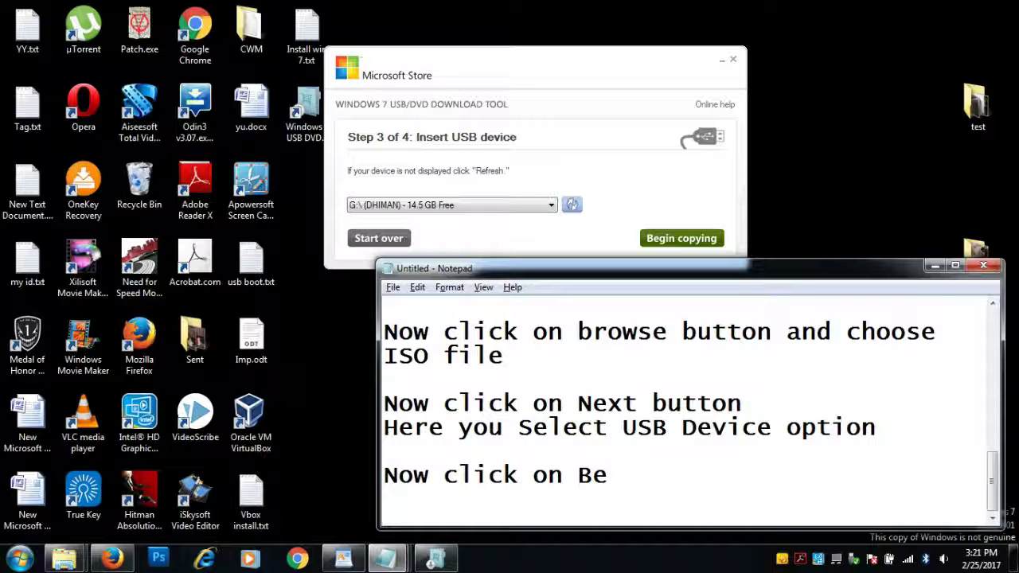
type("gin ")
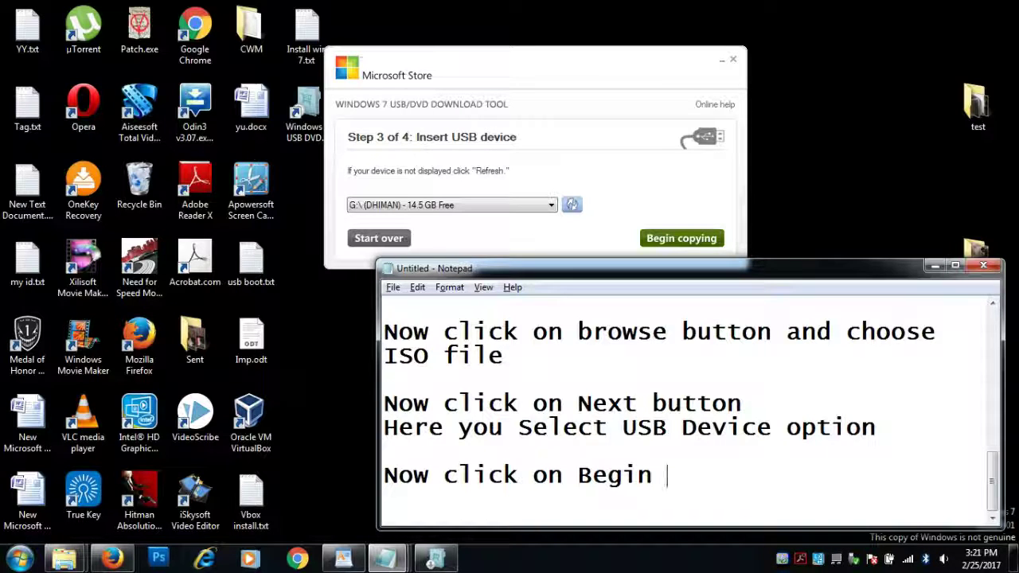
type("Copy")
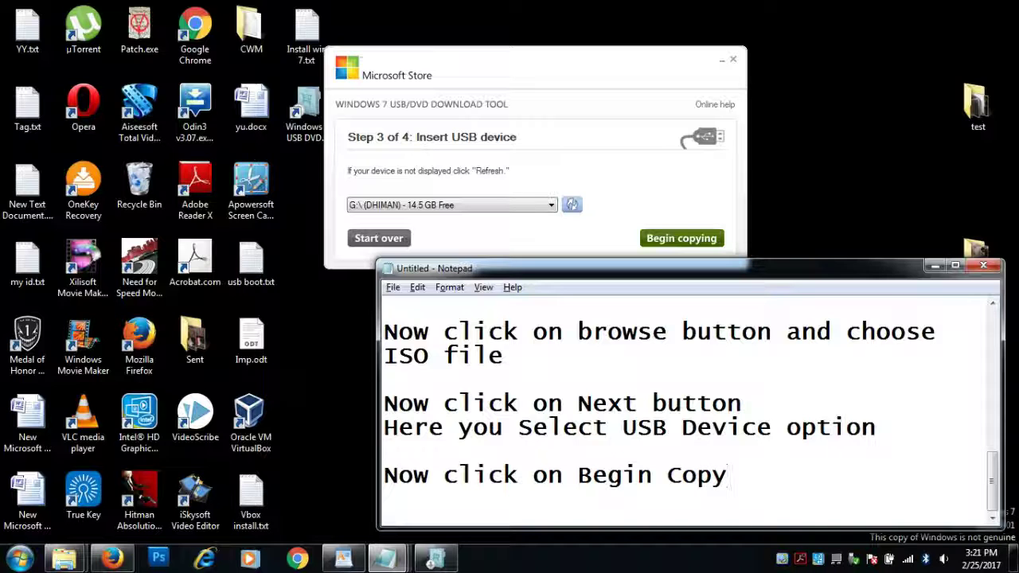
type("ing ")
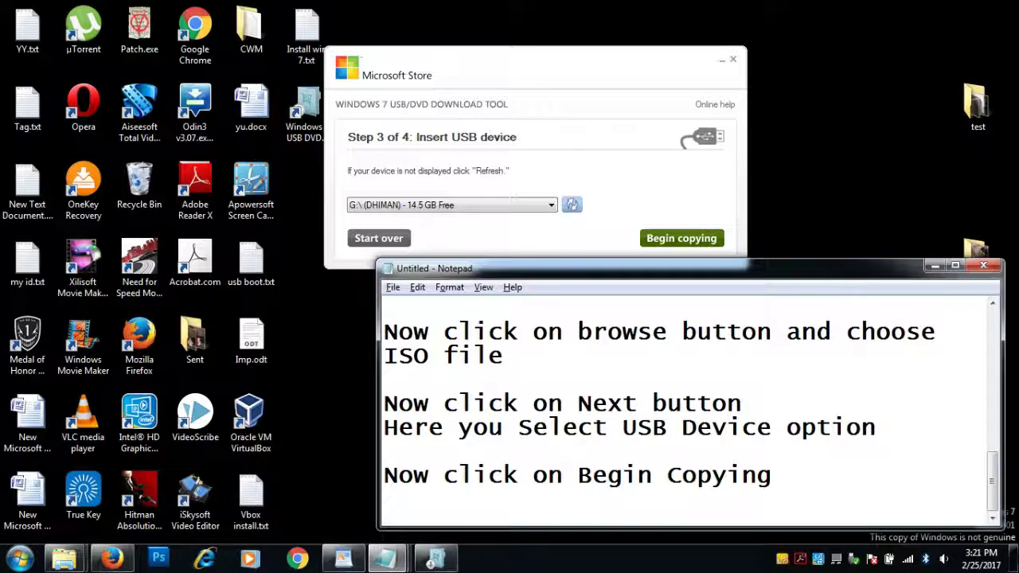
type("button")
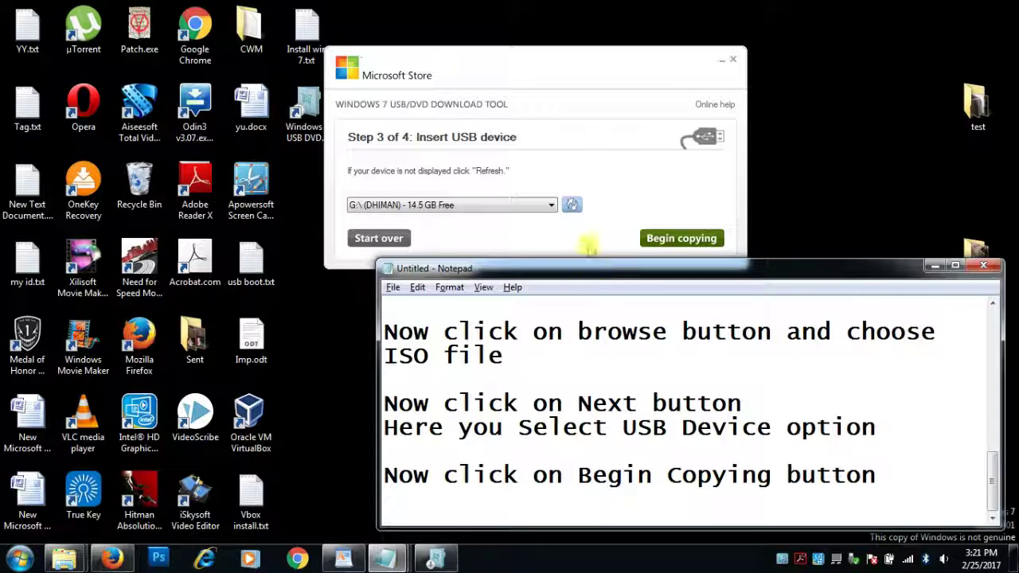
Start copying the Windows 7 files to the USB drive G: in the download tool
left_click(590, 247)
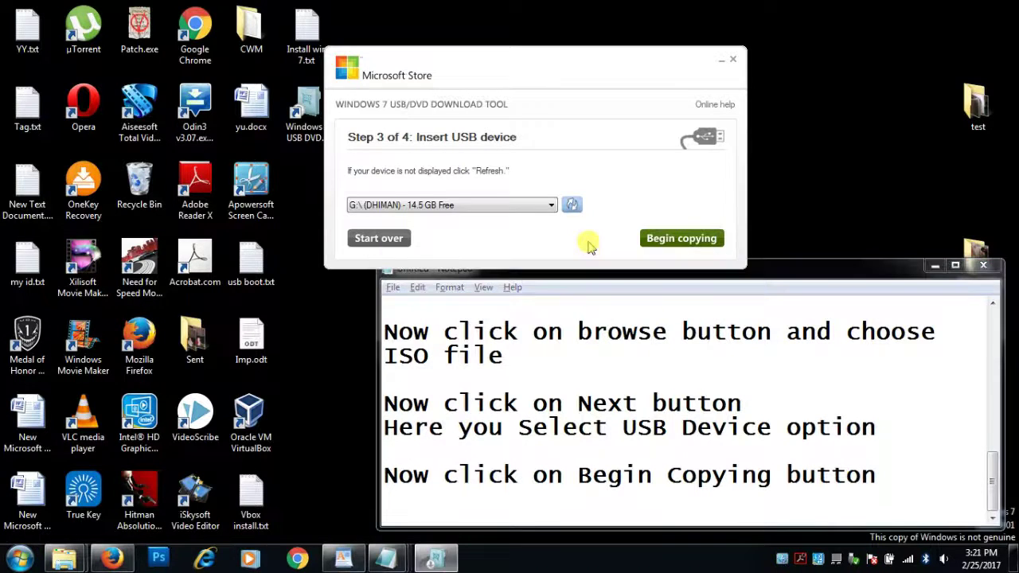
left_click(670, 242)
left_click(670, 242)
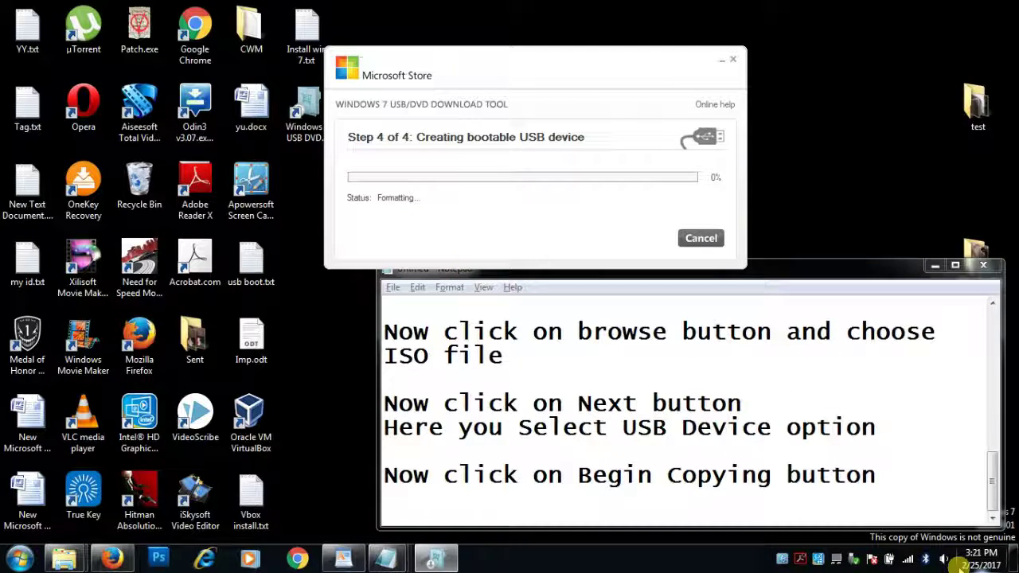
Add the line "wait for copy file to usb" directly below the Begin Copying instruction in the notes
left_click(906, 474)
key("Return")
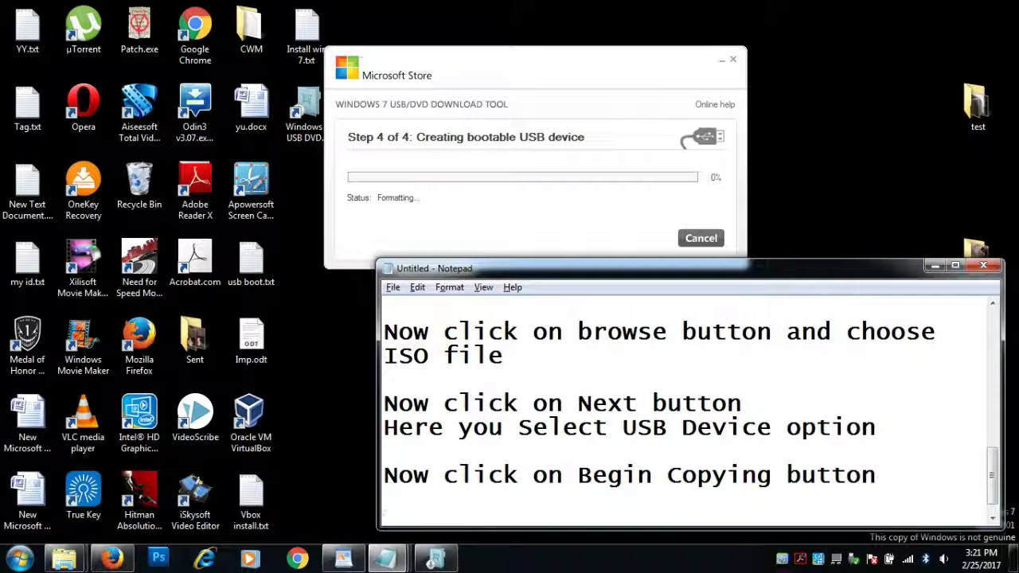
key("Return")
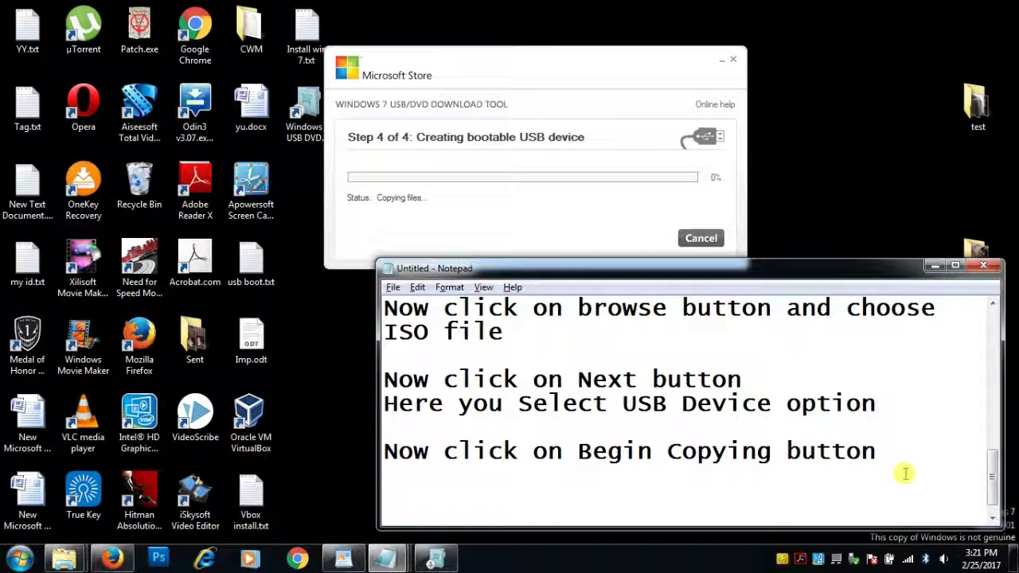
type("wait ")
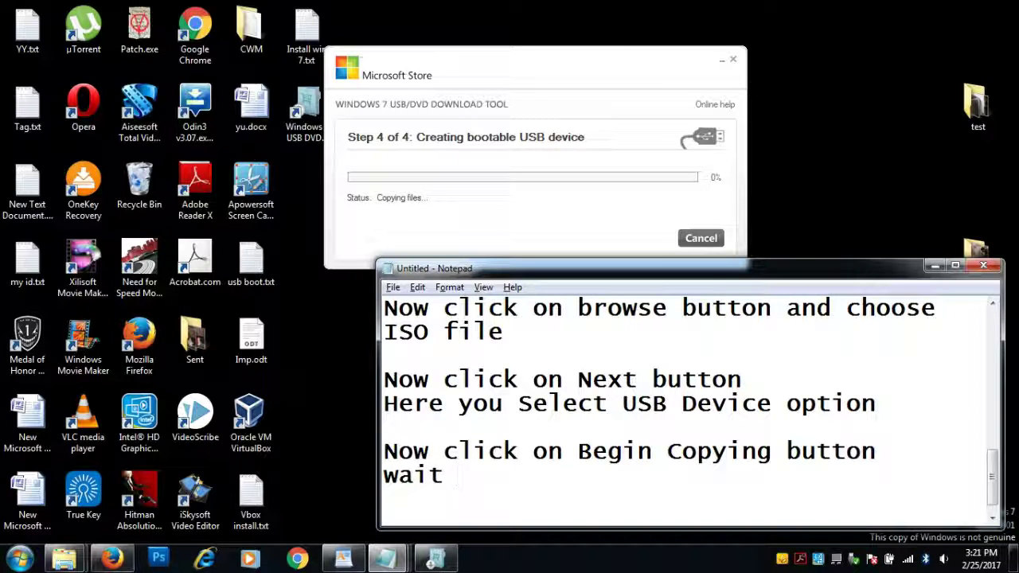
type("for c")
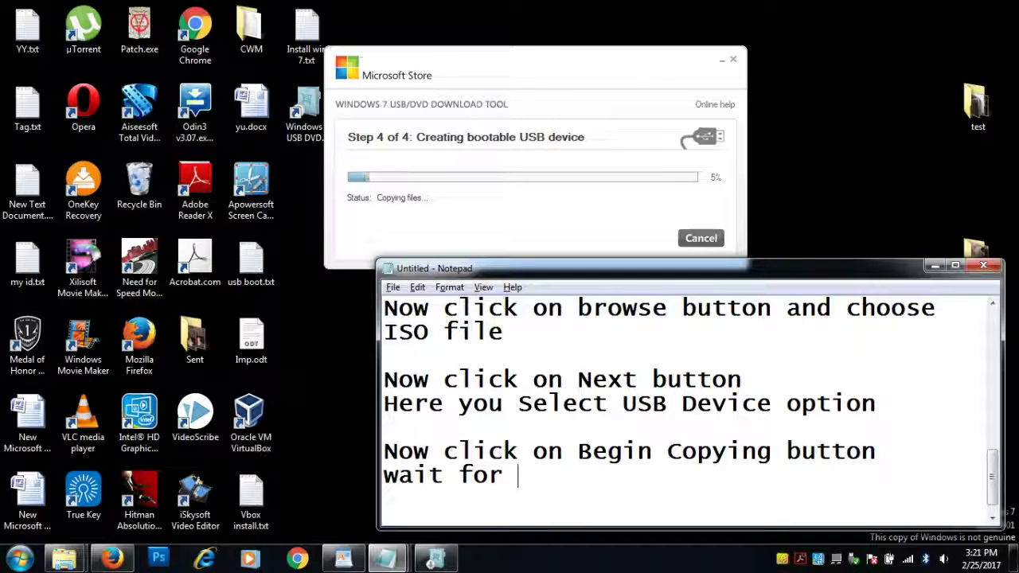
type("opy ")
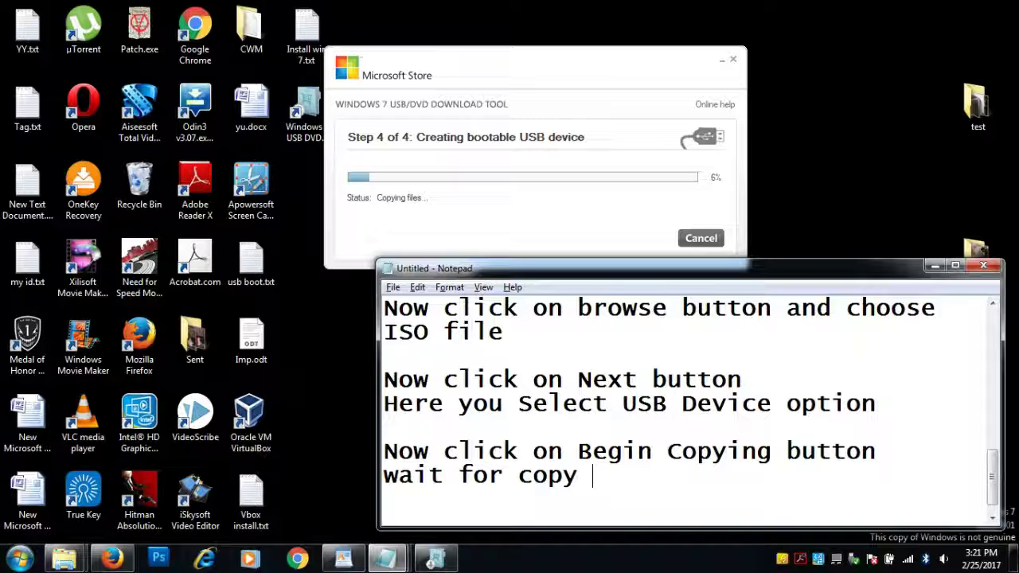
type("file")
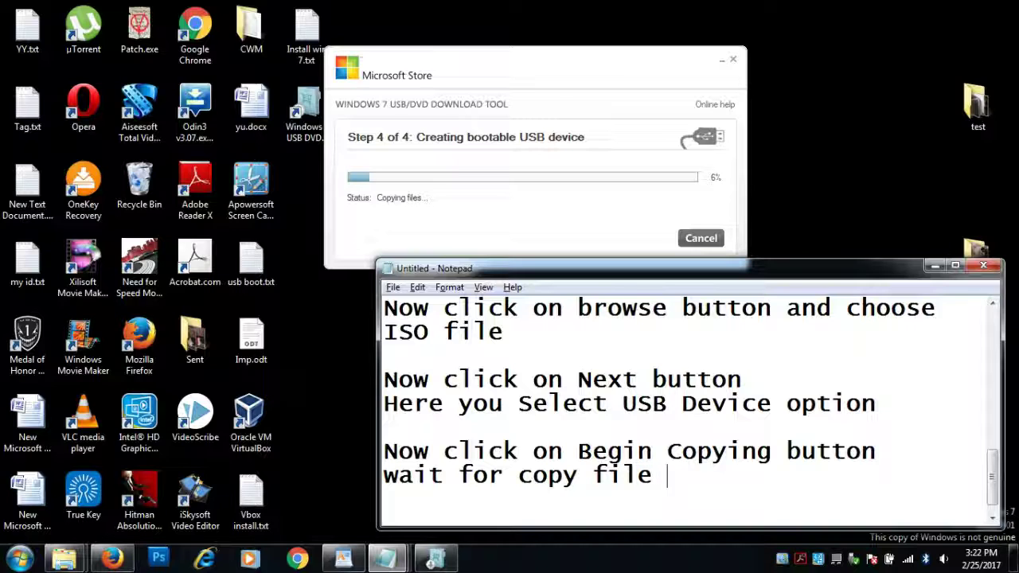
type("to usb")
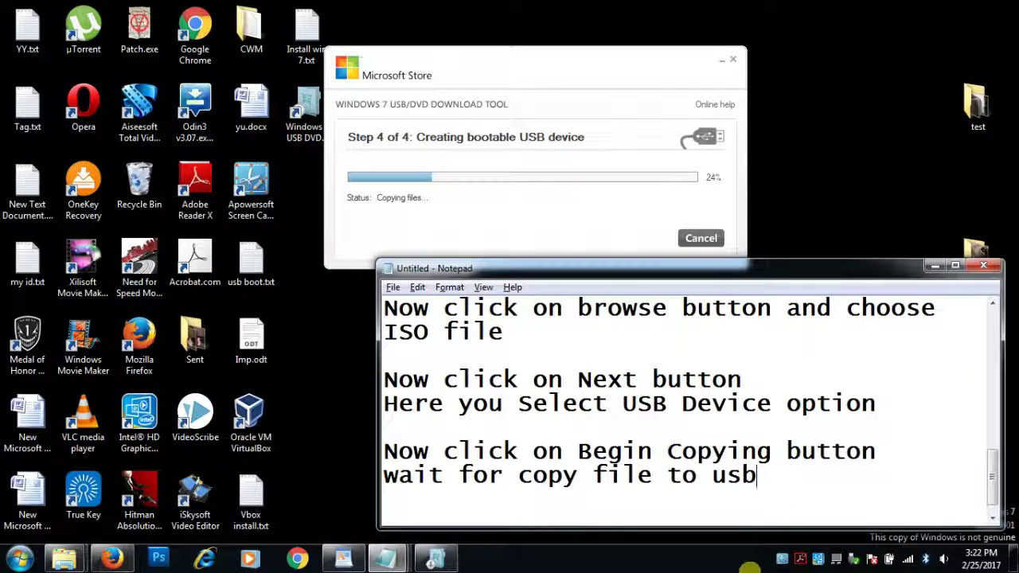
Correct the last line of the notes to "wait for copying files to usb." with a closing period
left_click(578, 475)
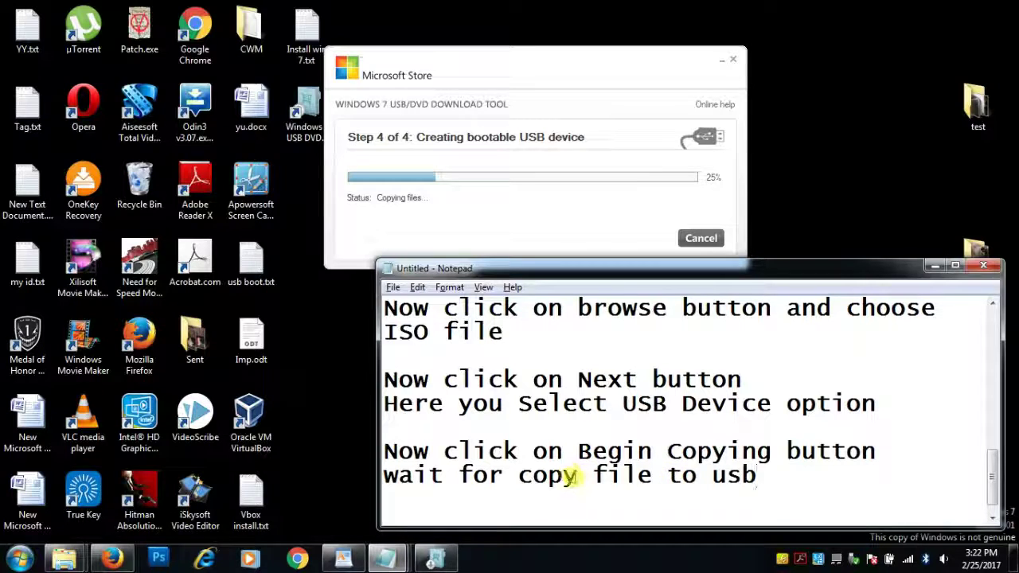
type("ing")
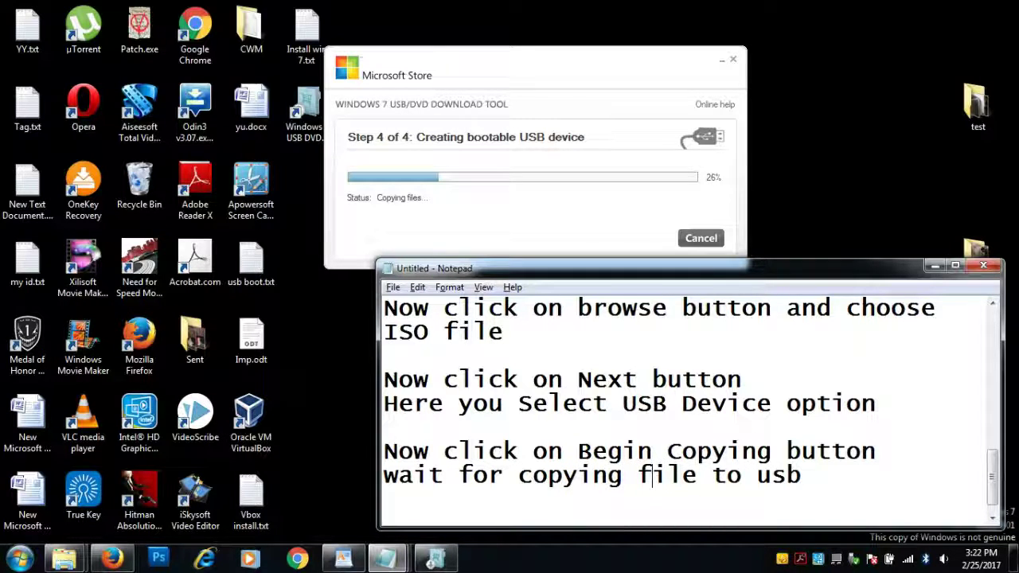
key("Right")
key("Right")
key("Right")
type("s")
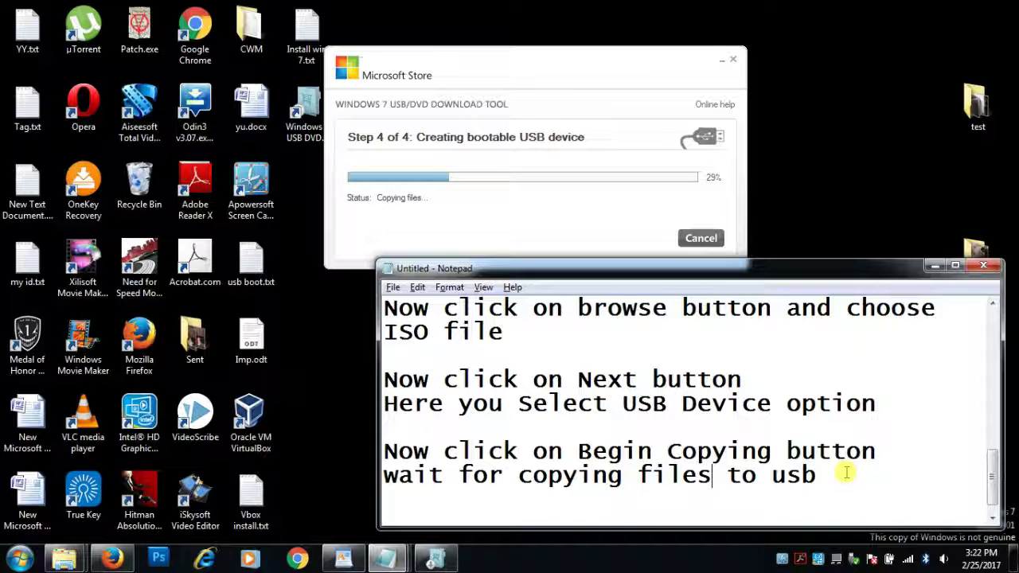
left_click(846, 473)
key("Return")
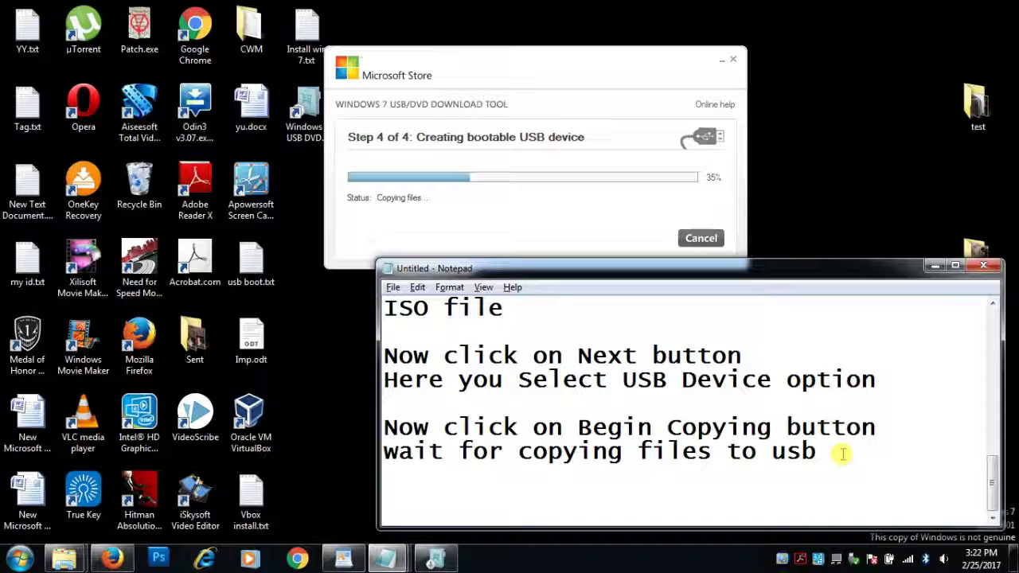
type(".")
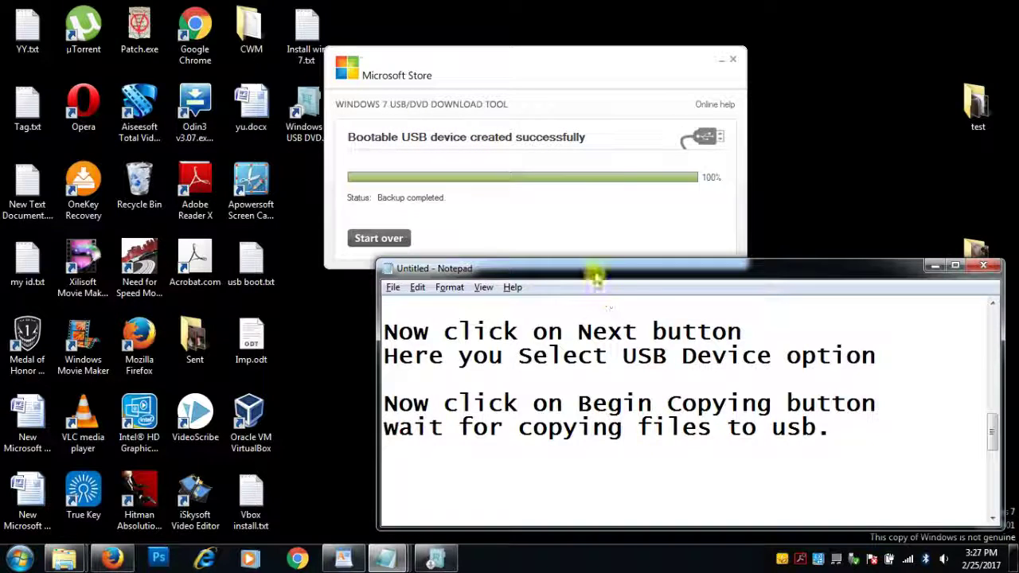
Add the paragraph "Now close this dailog" after a blank line below the sentence about copying files to usb
left_click_drag(596, 271, 535, 279)
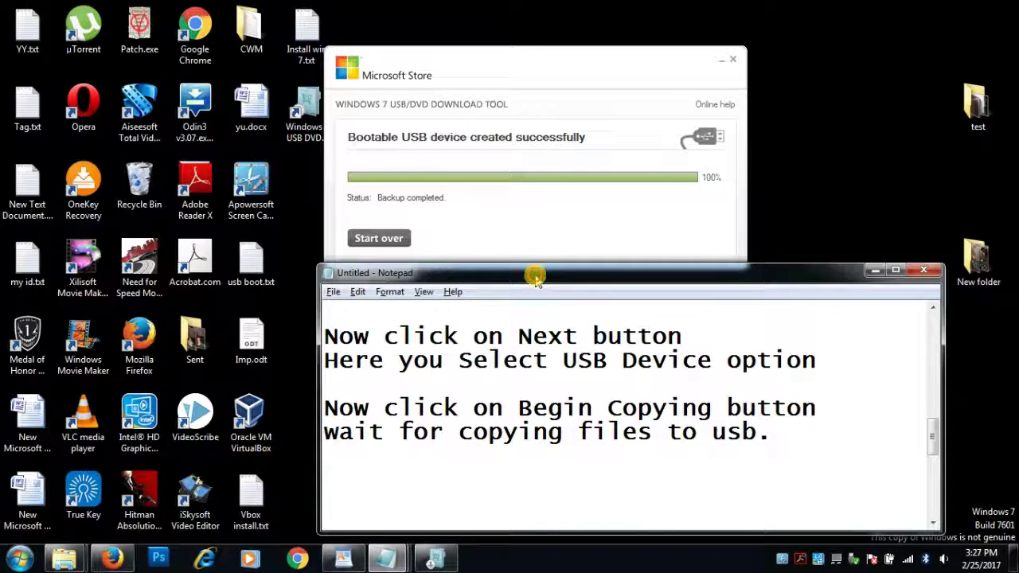
left_click(838, 444)
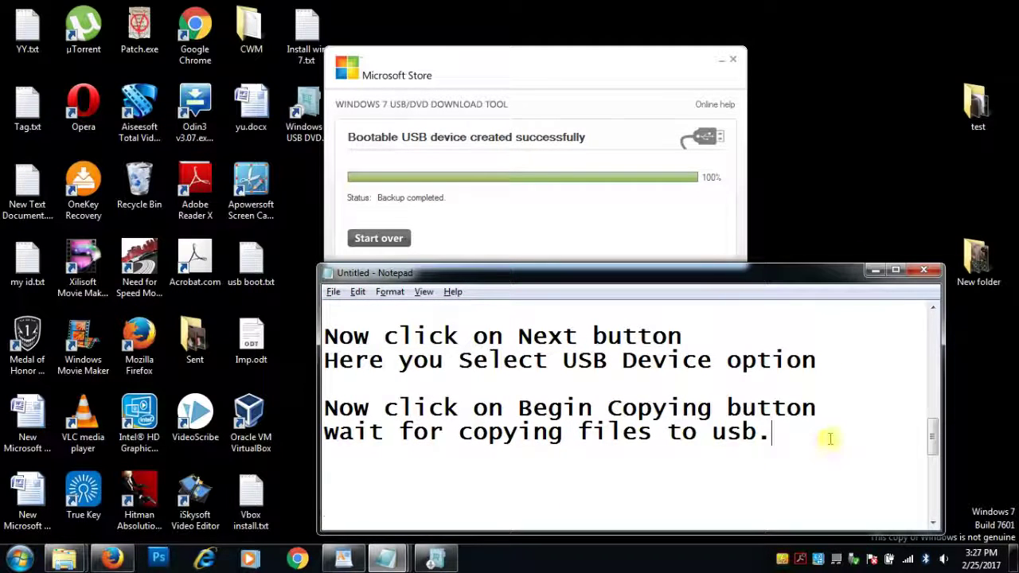
key("Return")
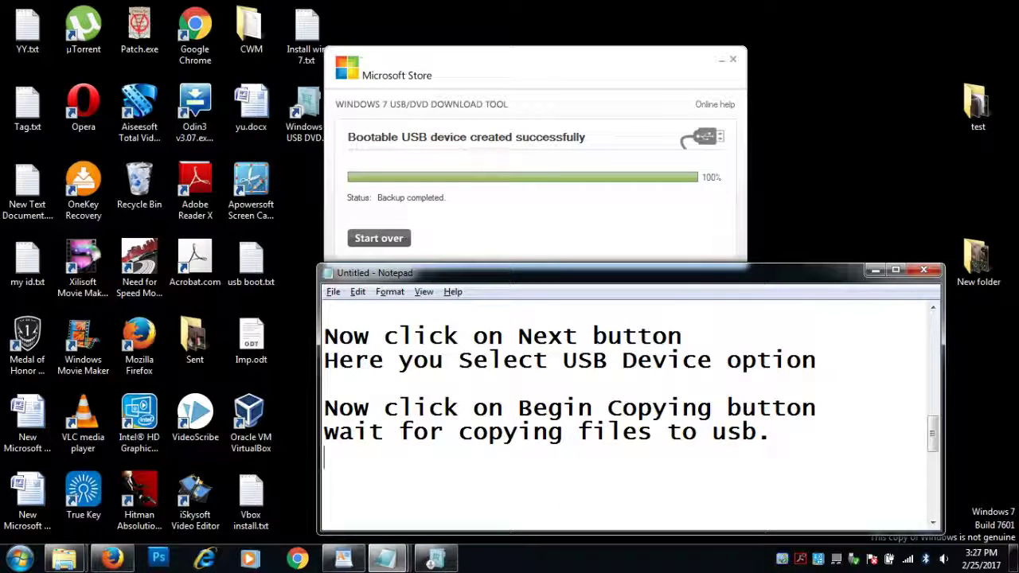
key("Return")
type("Now ")
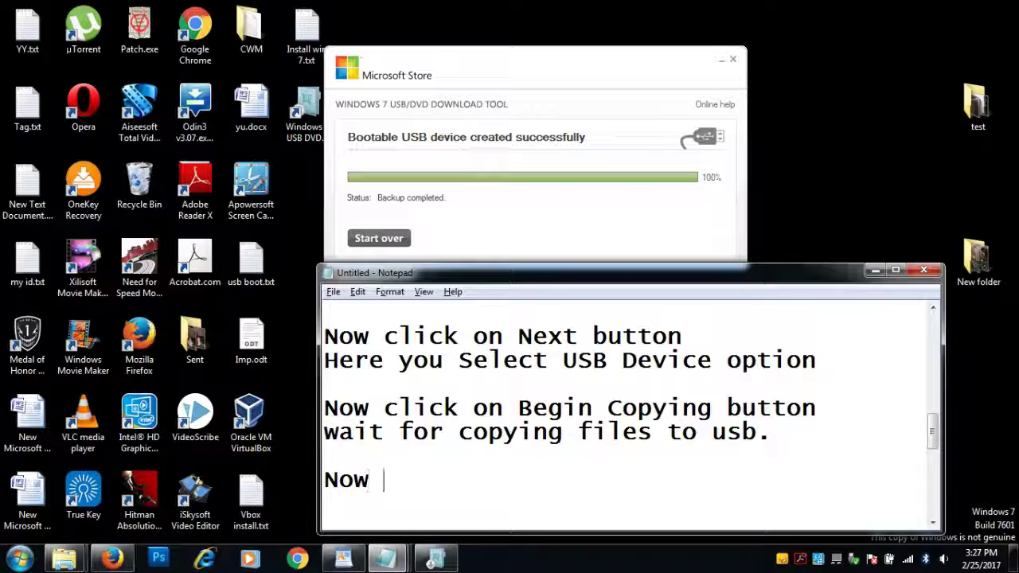
type("close ")
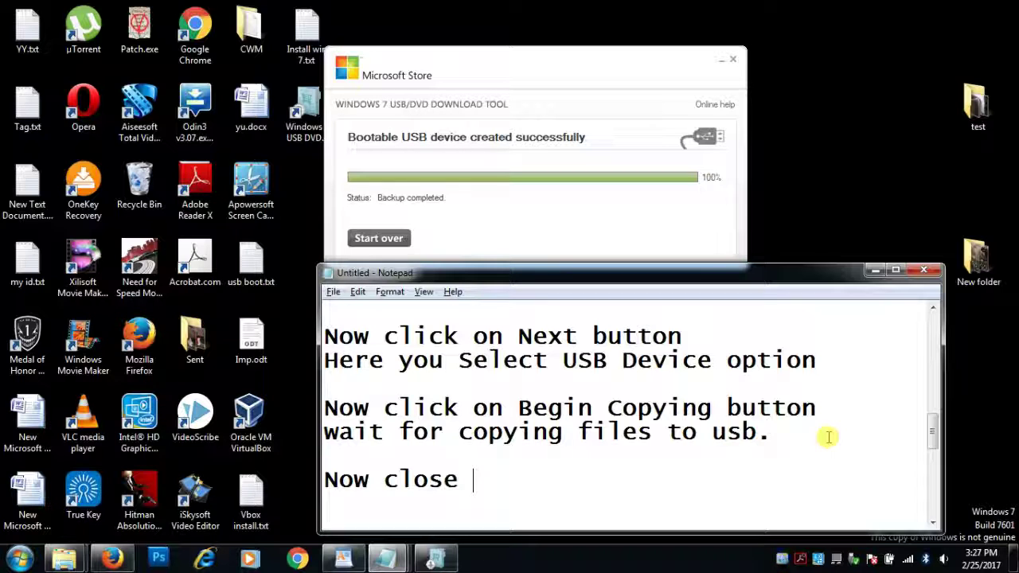
type("thi")
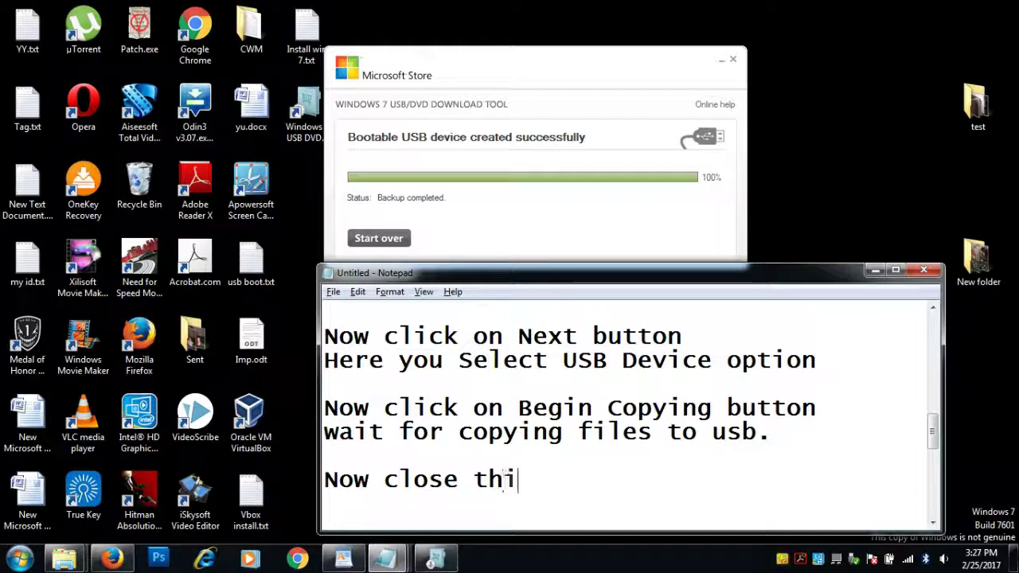
type("s dailog")
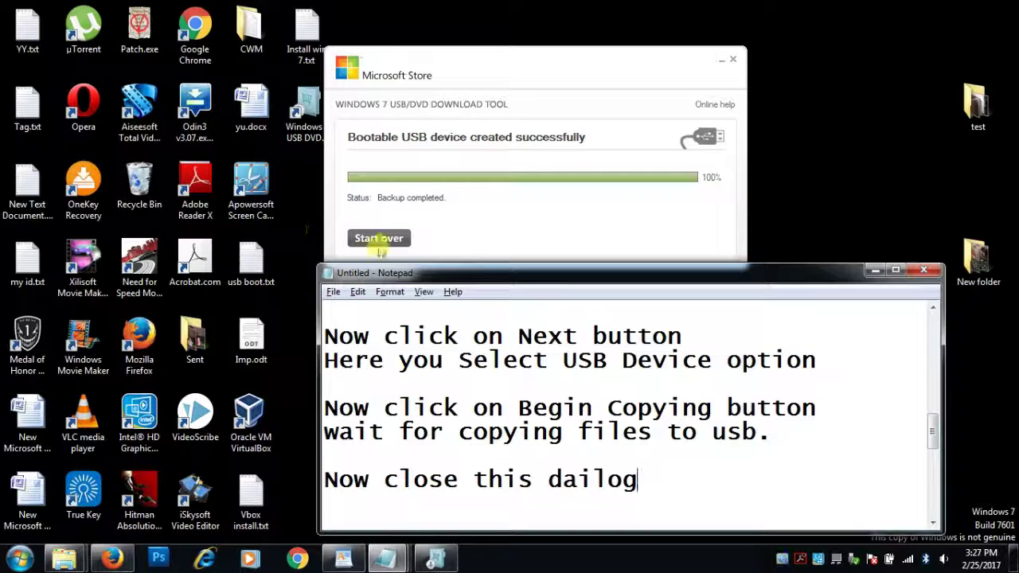
Close the Windows 7 USB/DVD Download Tool and enlarge the Notepad window to fill most of the desktop
left_click_drag(454, 68, 447, 52)
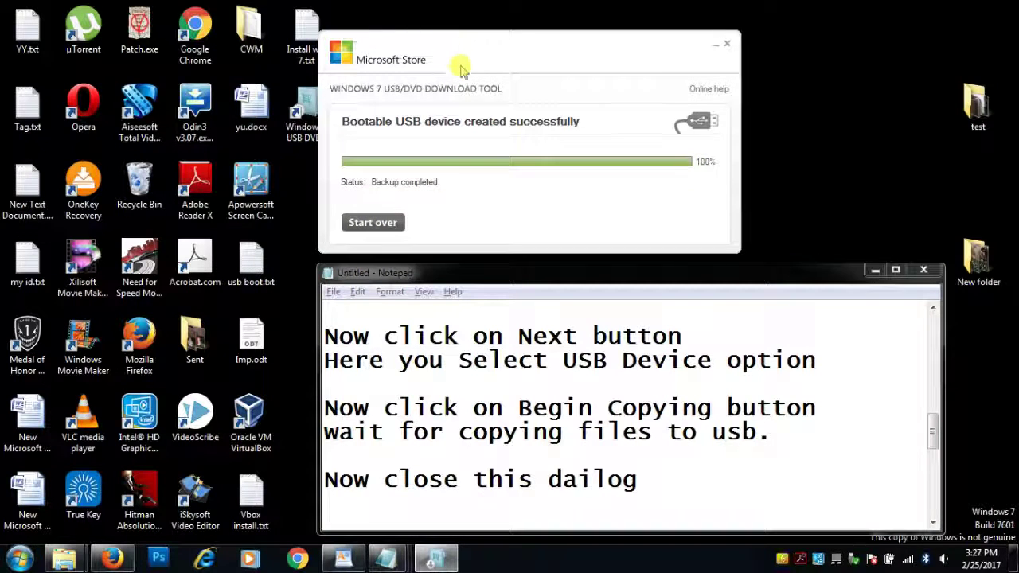
left_click(731, 46)
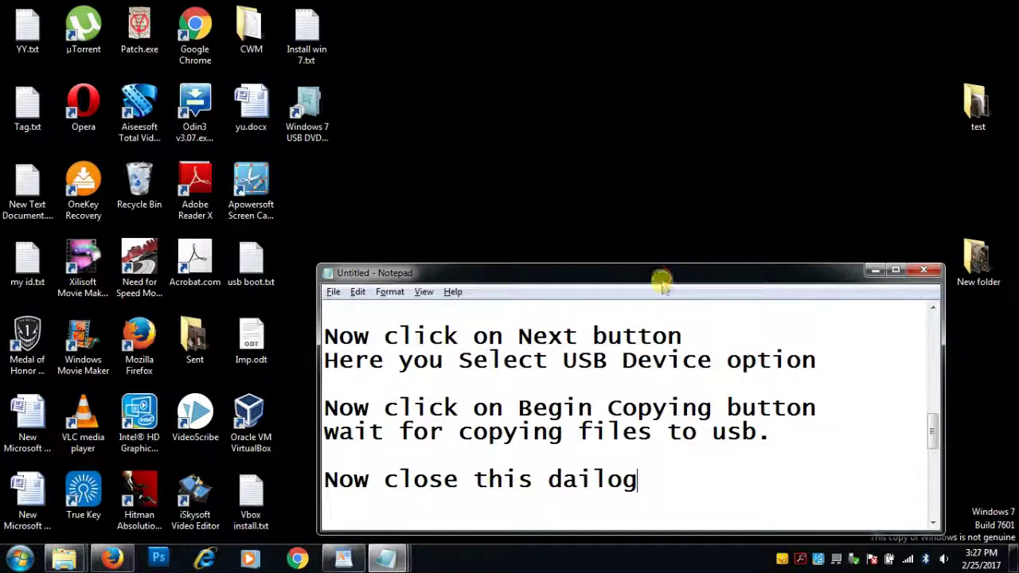
left_click_drag(660, 283, 510, 62)
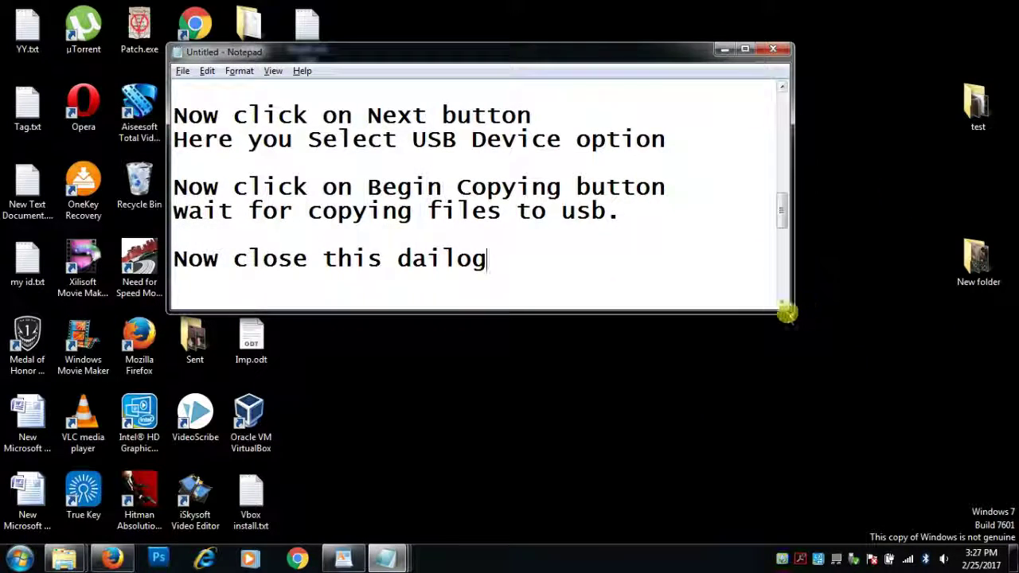
left_click_drag(785, 314, 967, 541)
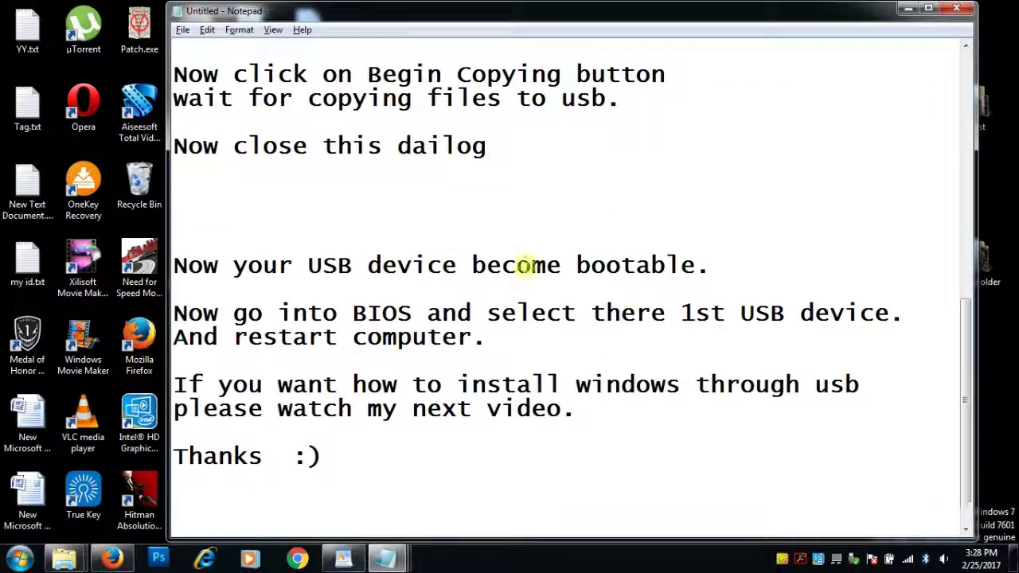
Insert the word "we" after "Now" in the BIOS instruction so it reads "Now we go into BIOS"
left_click_drag(173, 266, 511, 283)
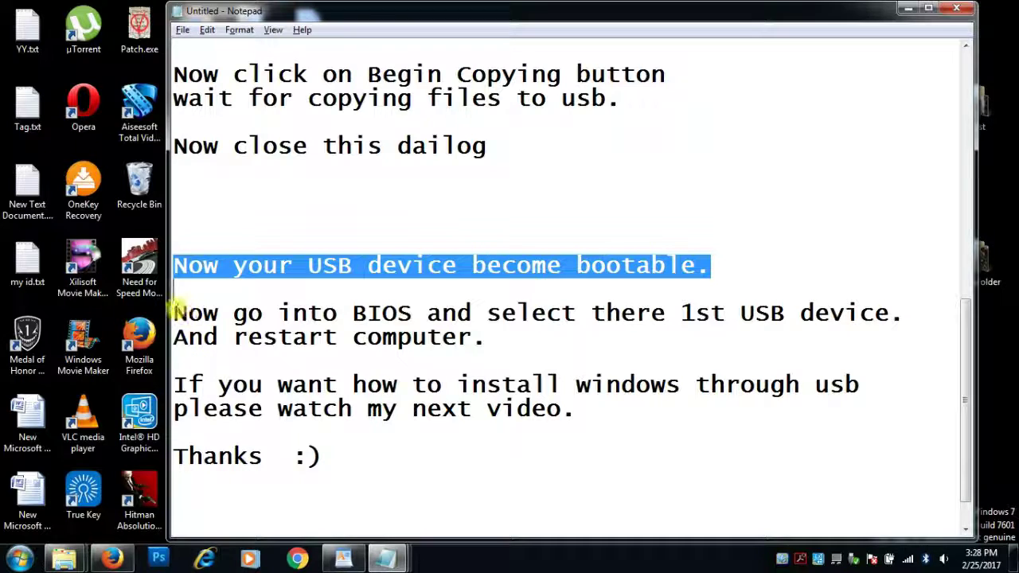
left_click(173, 312)
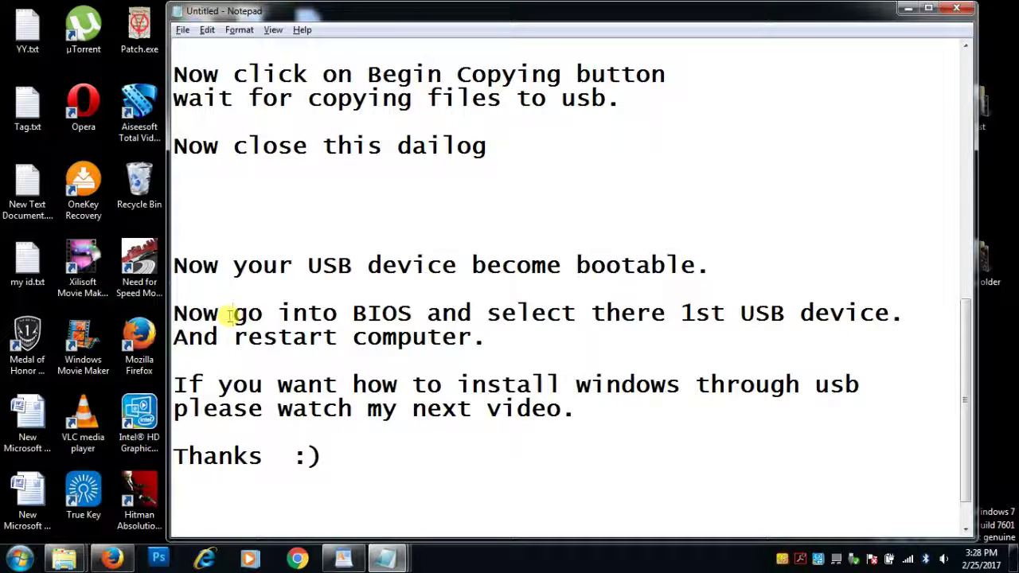
type("we")
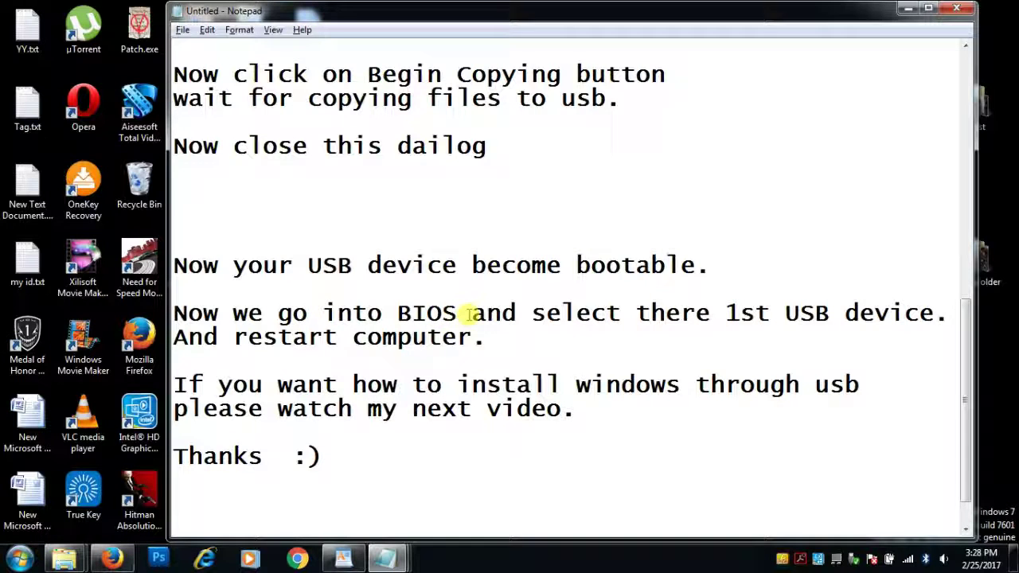
Review the closing notes by highlighting the BIOS and restart instructions and the paragraph about installing Windows through usb
left_click_drag(471, 313, 179, 318)
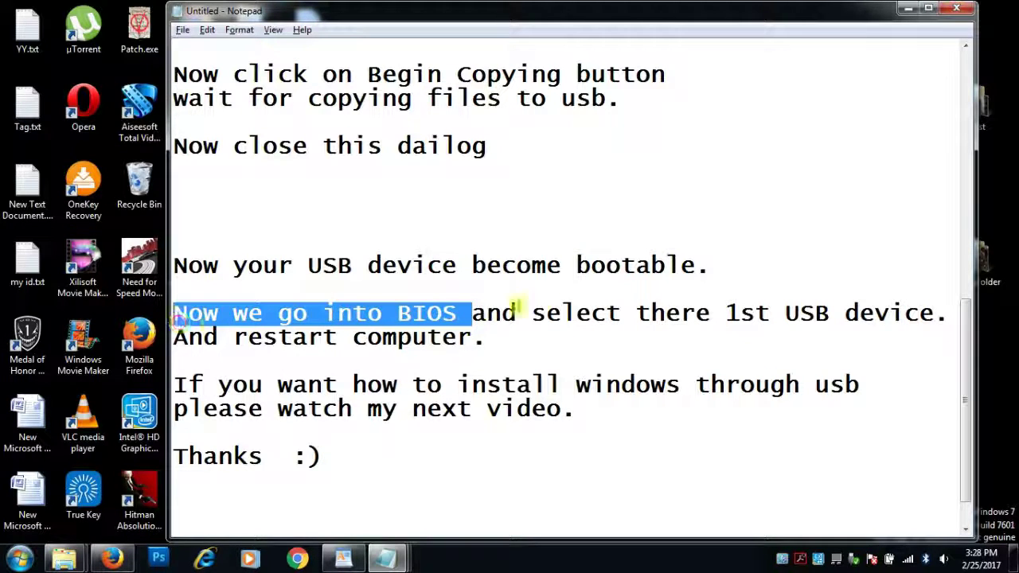
left_click_drag(542, 313, 932, 326)
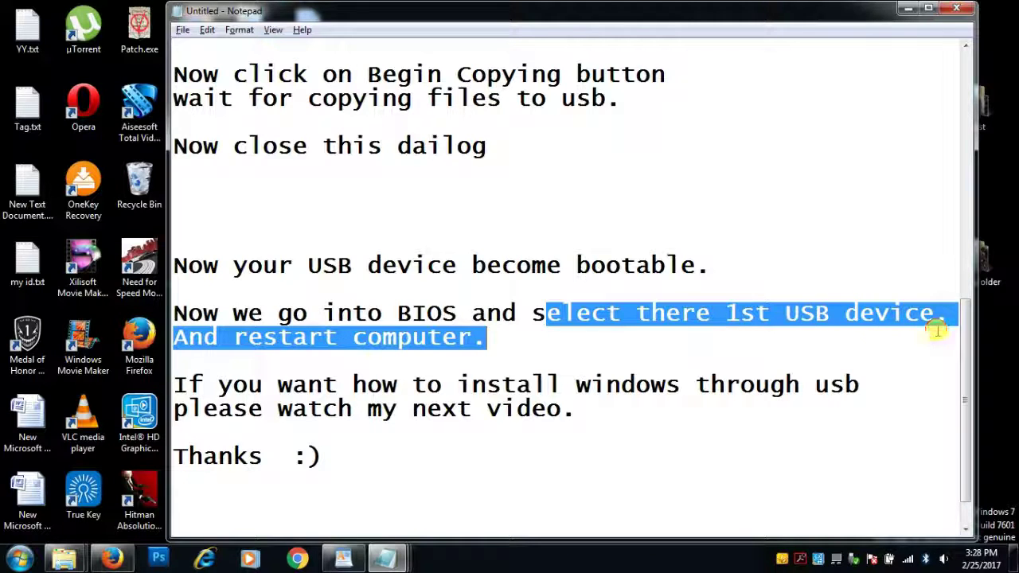
left_click(539, 341)
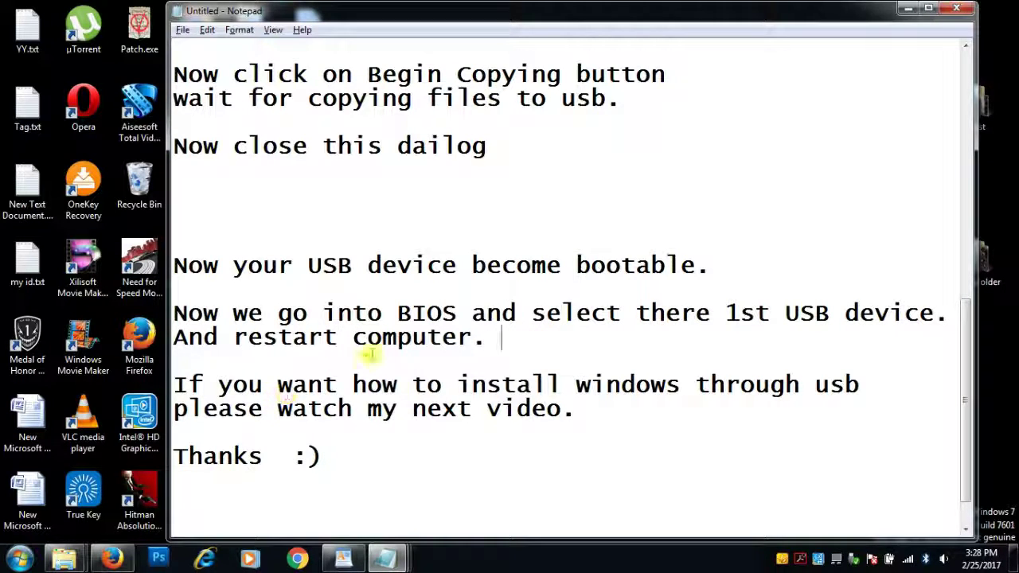
left_click_drag(176, 384, 616, 412)
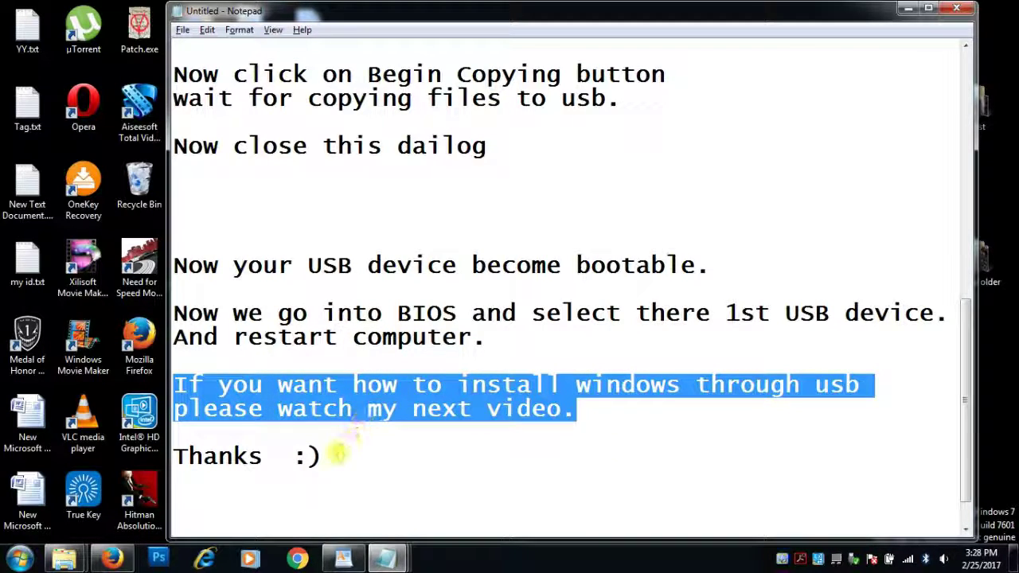
left_click(424, 457)
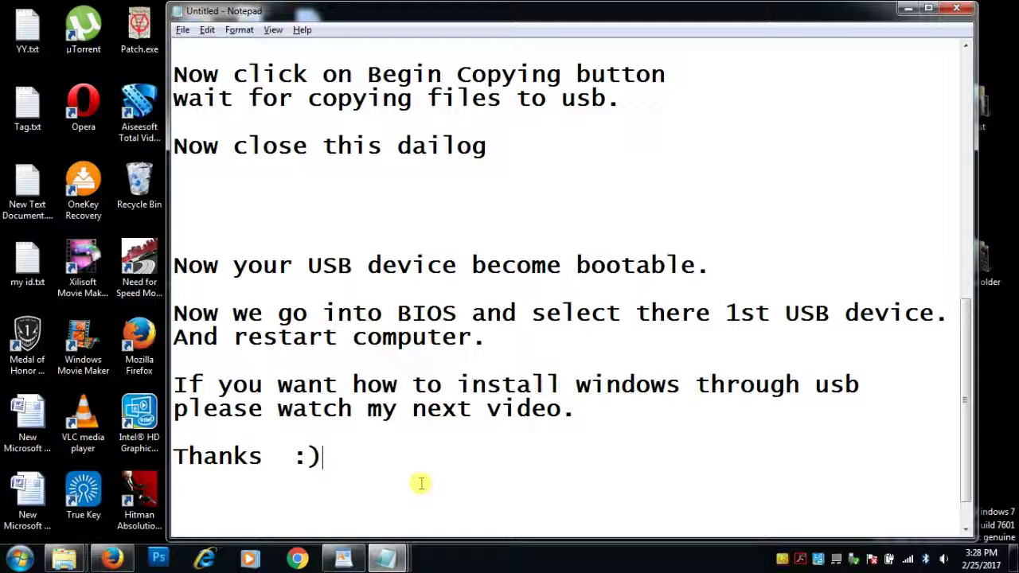